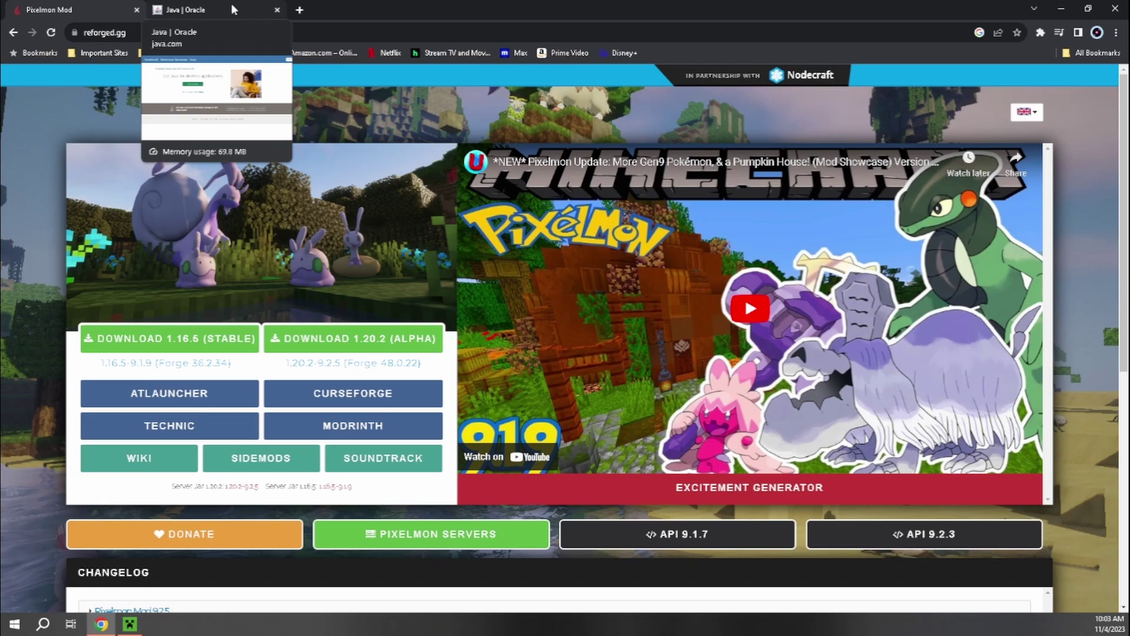
- Download the 64-bit Java for Windows installer from java.com and launch it
left_click(226, 7)
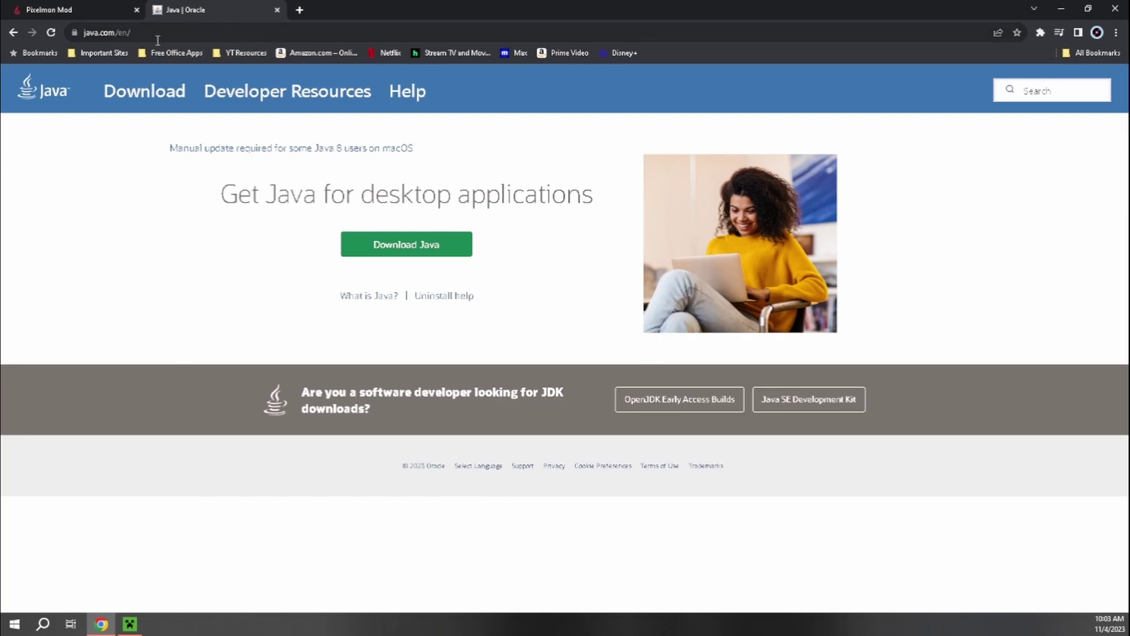
left_click(408, 244)
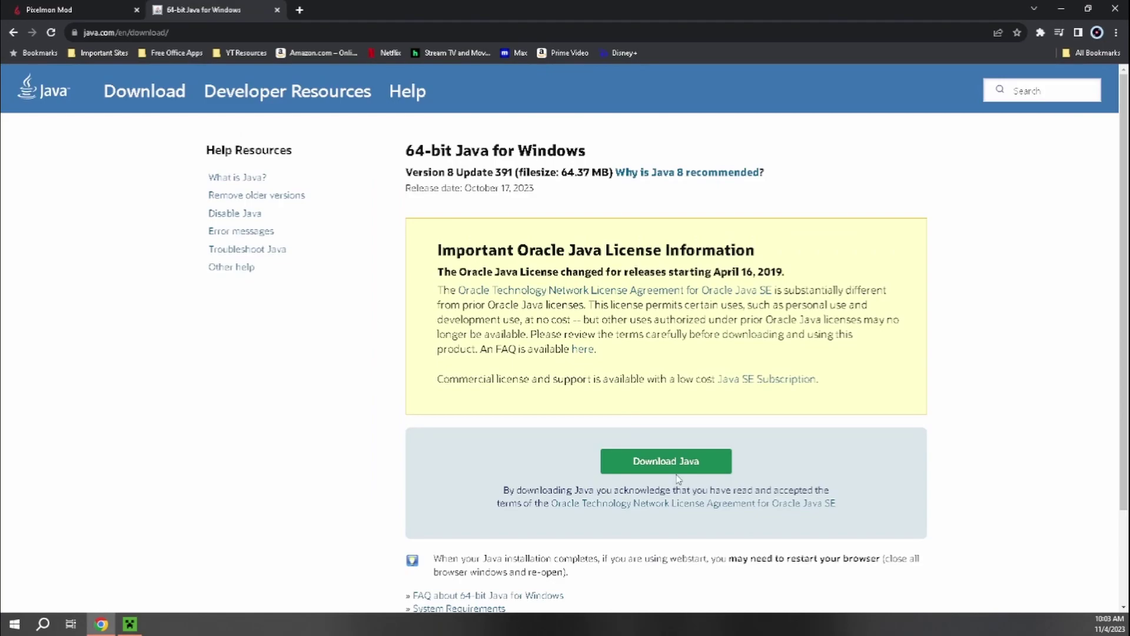
left_click(663, 465)
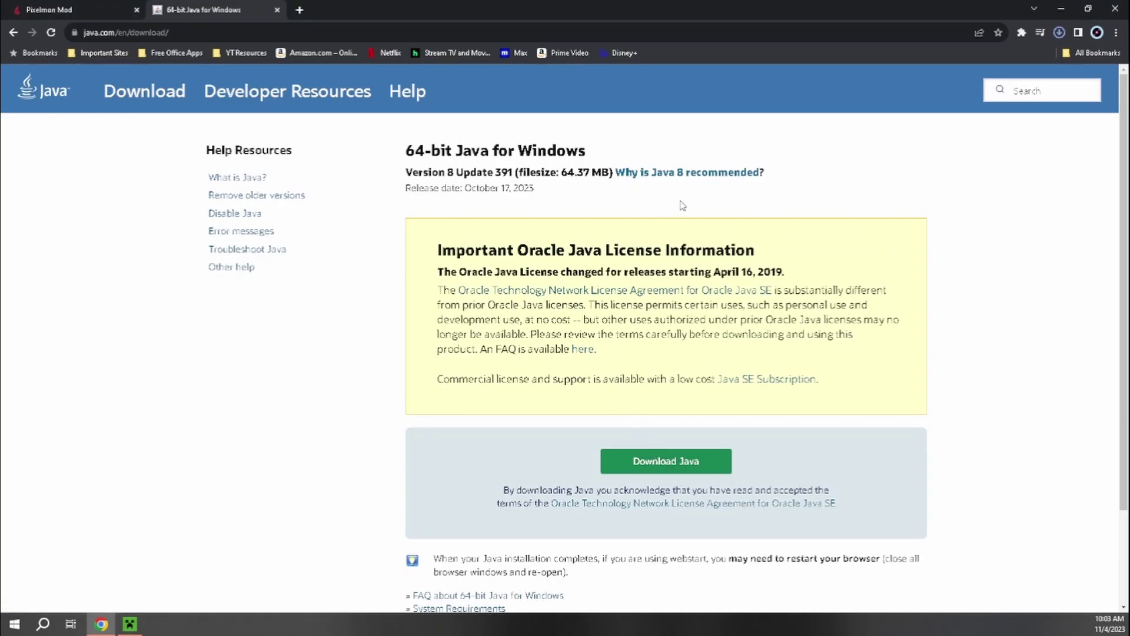
left_click(975, 61)
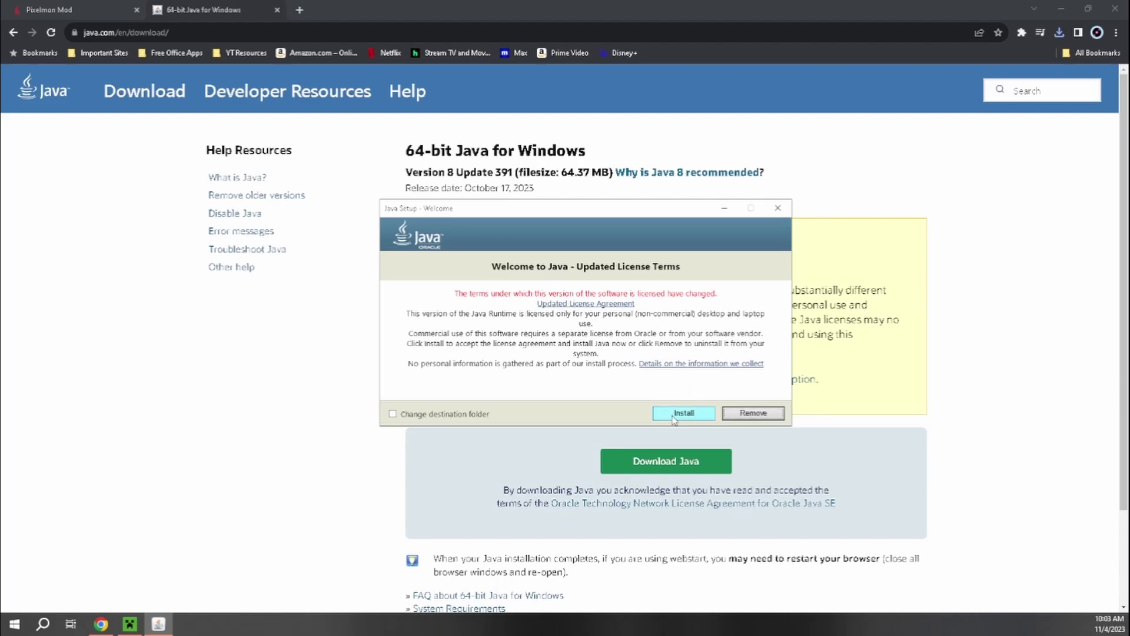
- Accept the updated license terms and install Java 8 Update 391
left_click(673, 417)
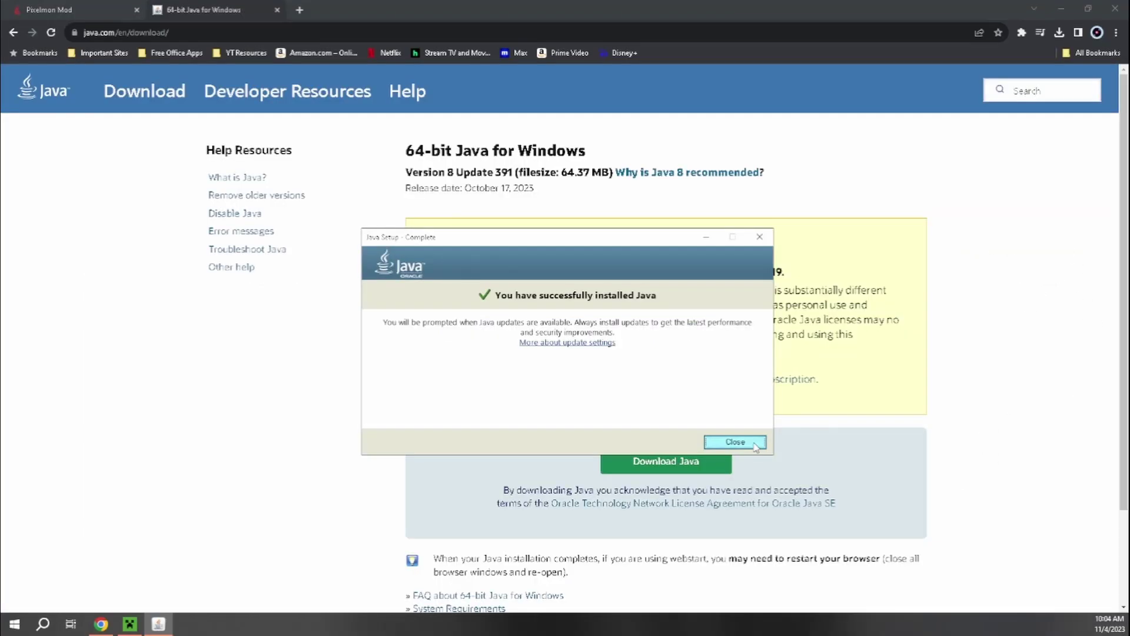
- Close the finished Java setup and return to the Pixelmon Mod page
left_click(754, 443)
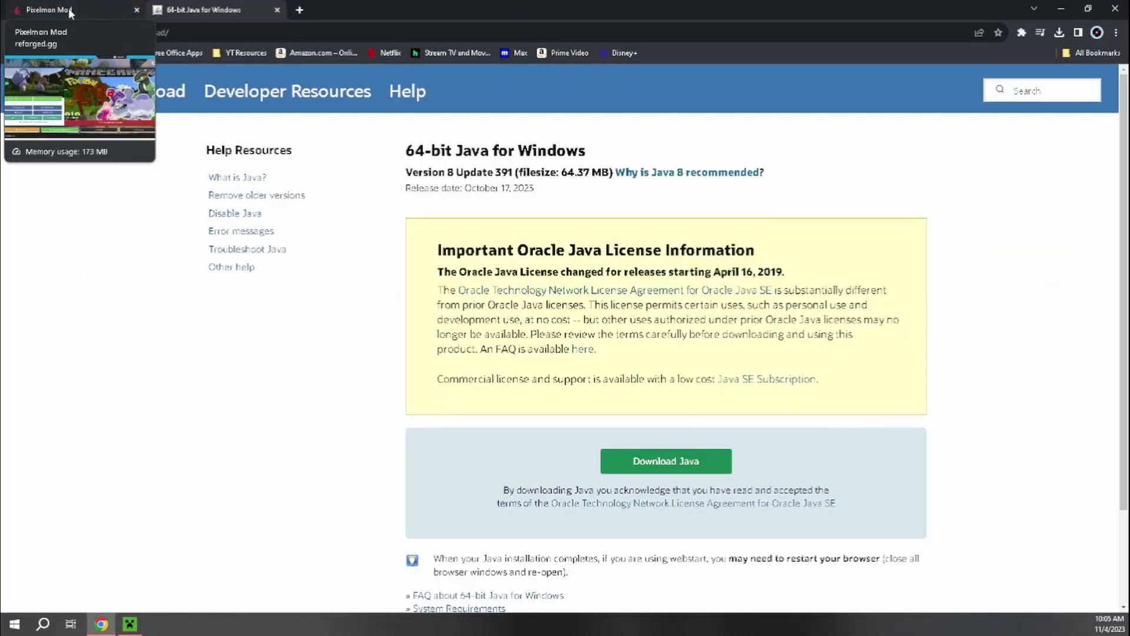
left_click(70, 11)
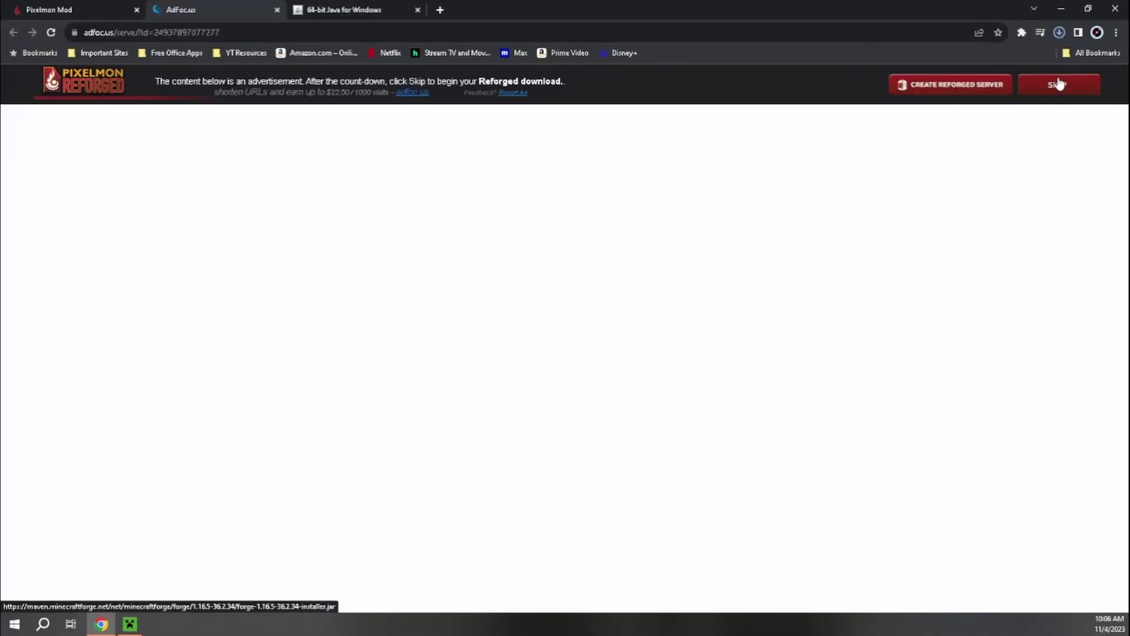
- Skip the ad, download forge-1.16.5-36.2.34-installer.jar, and show it in the Downloads folder
left_click(984, 161)
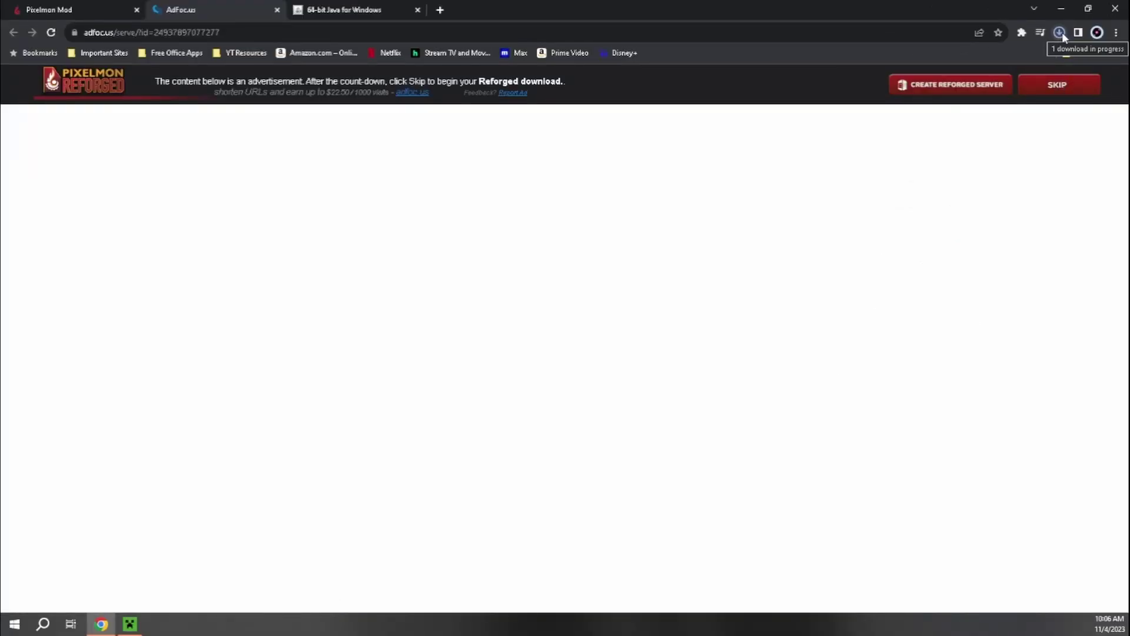
left_click(1060, 32)
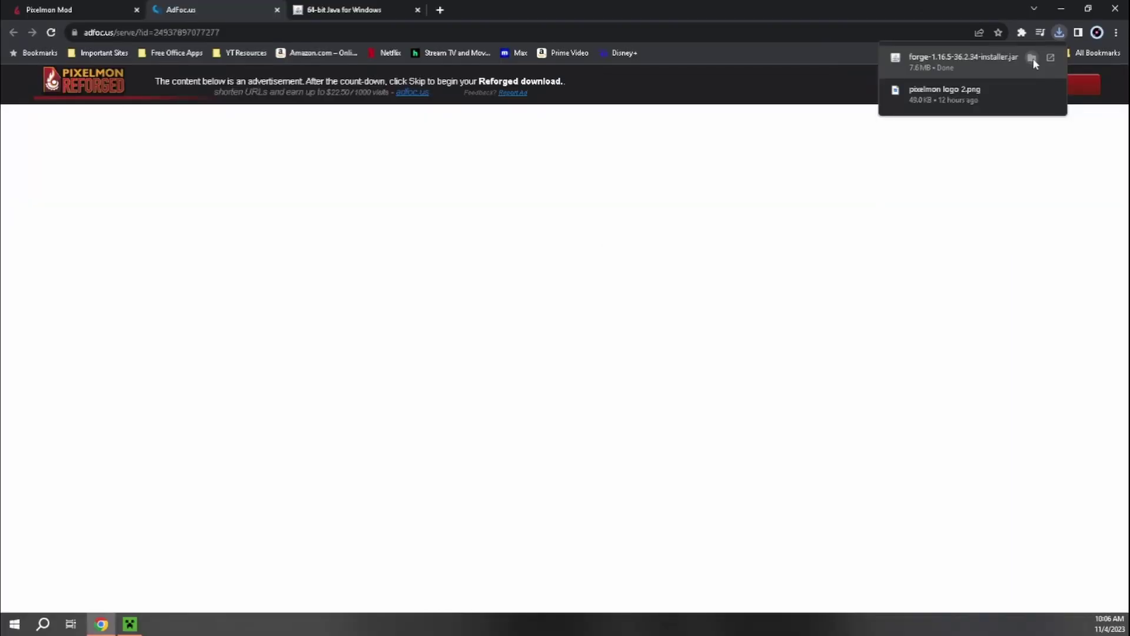
left_click(1032, 57)
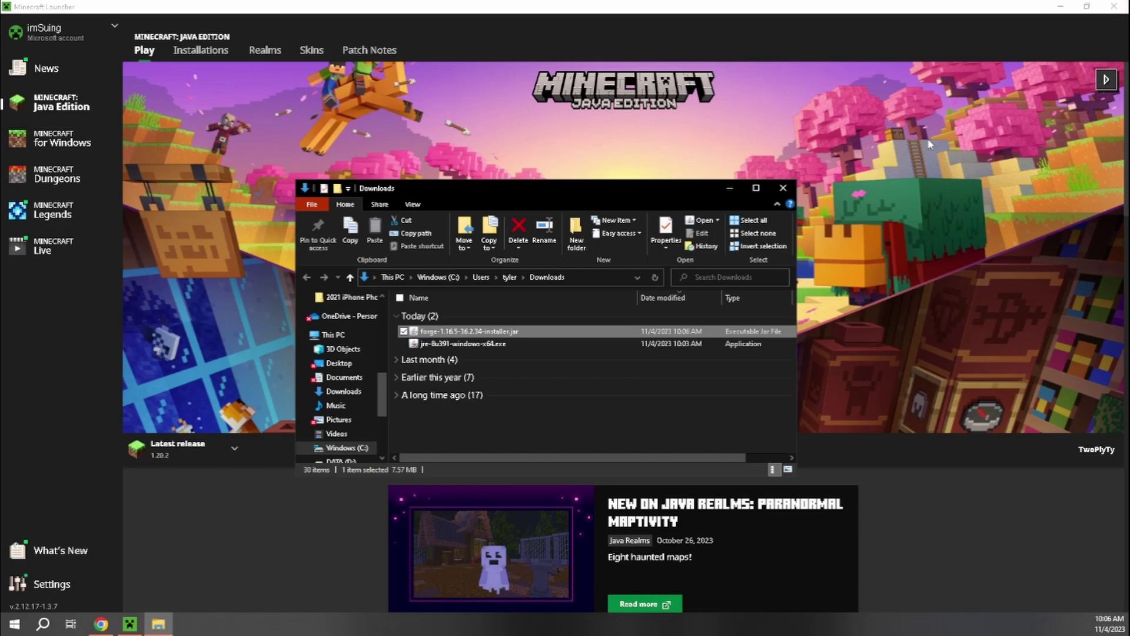
- Close the Minecraft Launcher and move the Forge installer jar from Downloads to the desktop
left_click(1114, 9)
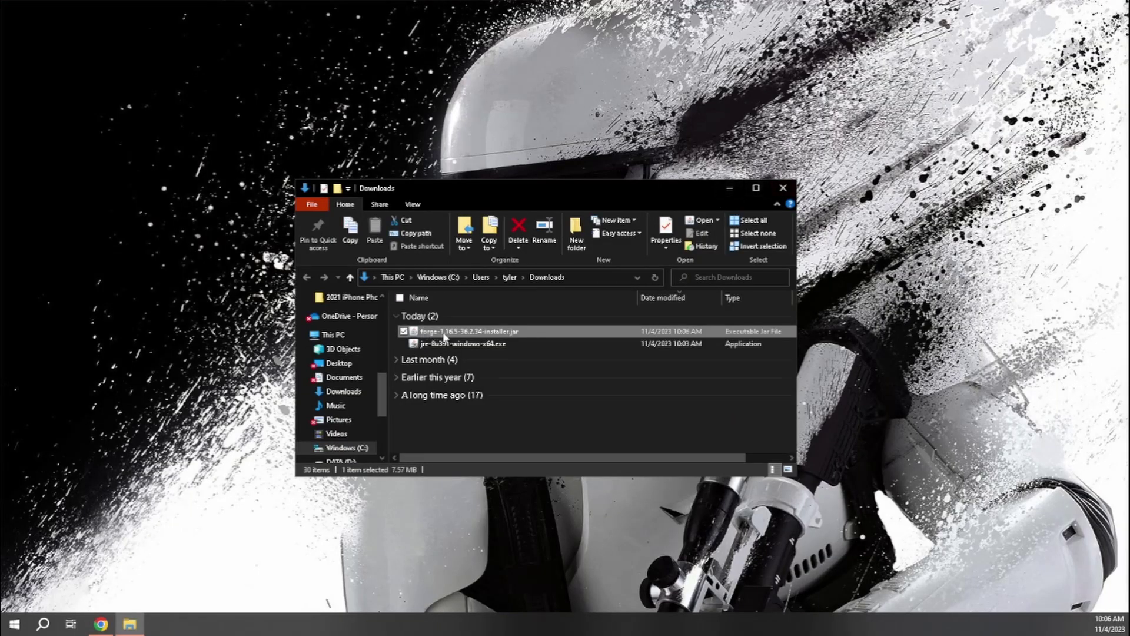
left_click_drag(446, 334, 465, 91)
left_click(783, 188)
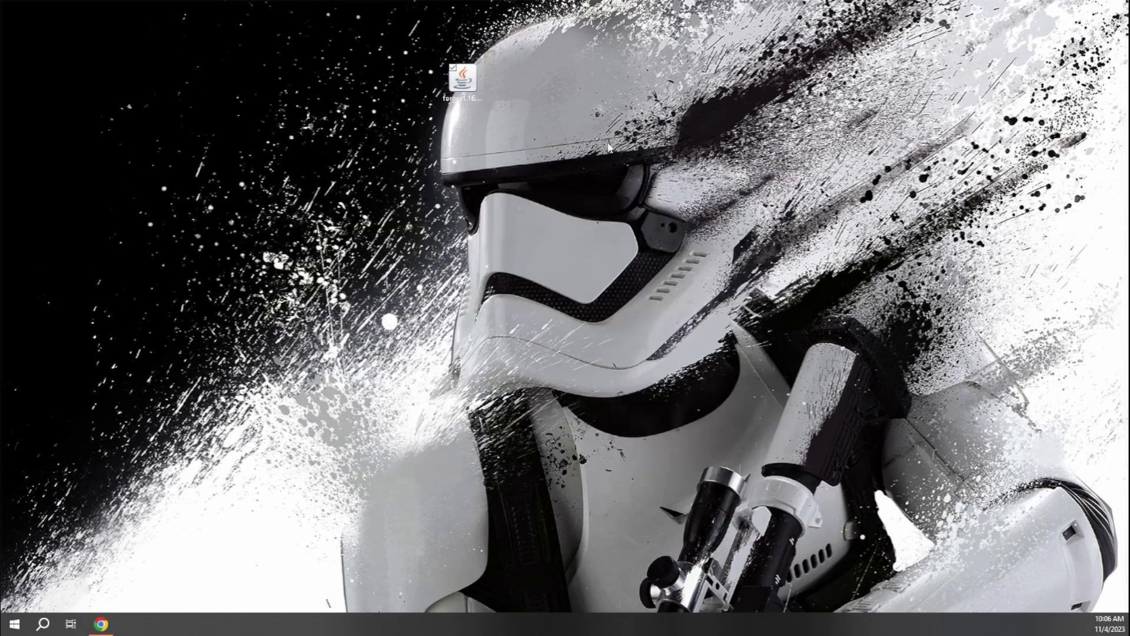
- Launch the Forge installer jar from the desktop, then dismiss it without installing
left_click(478, 88)
double_click(471, 94)
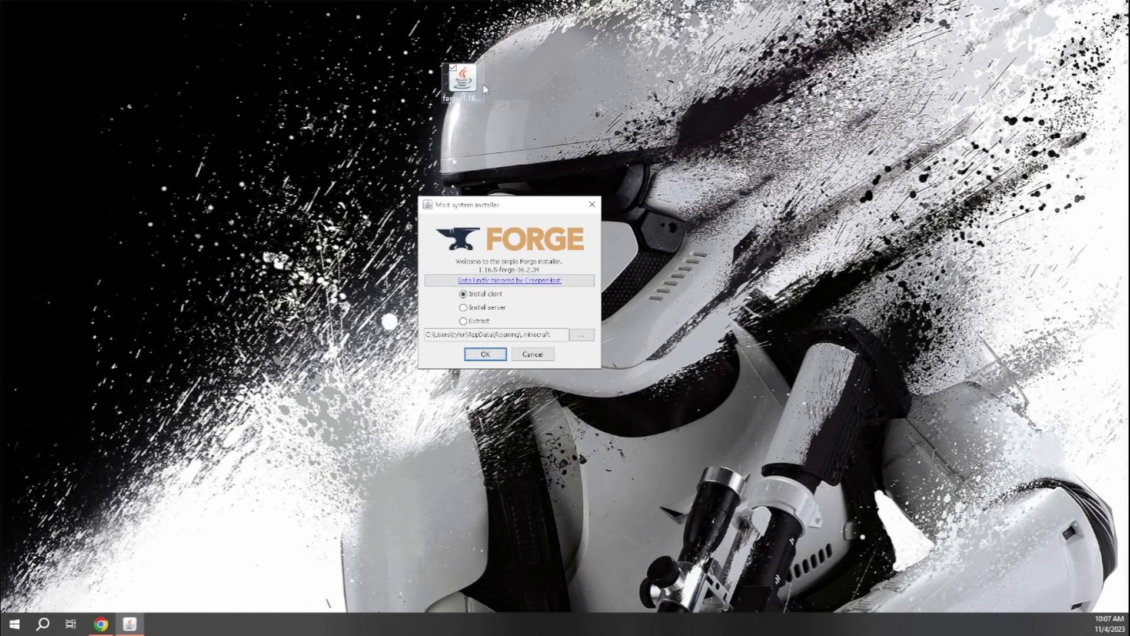
left_click(592, 205)
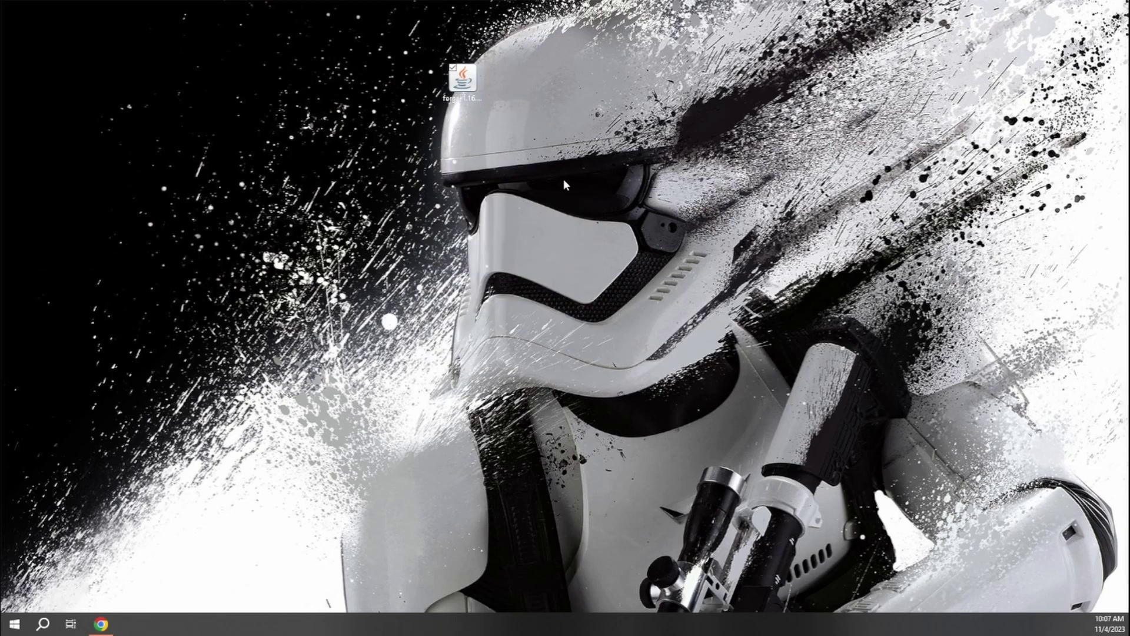
- Open the Forge jar with Java(TM) Platform SE binary and install the 1.16.5-forge-36.2.34 client
right_click(465, 82)
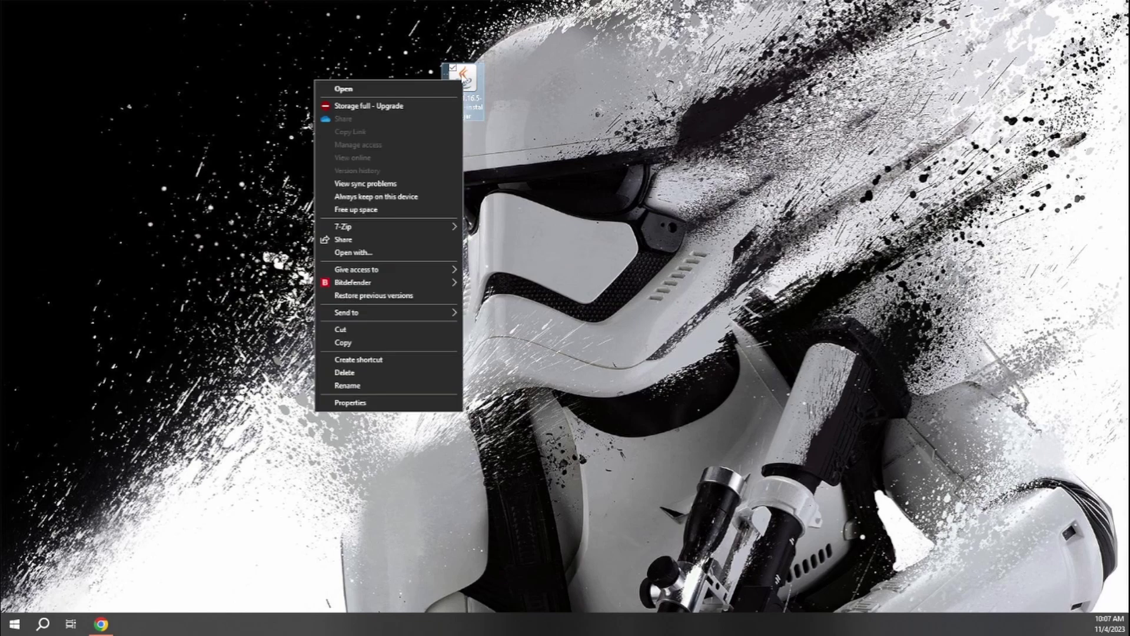
left_click(393, 253)
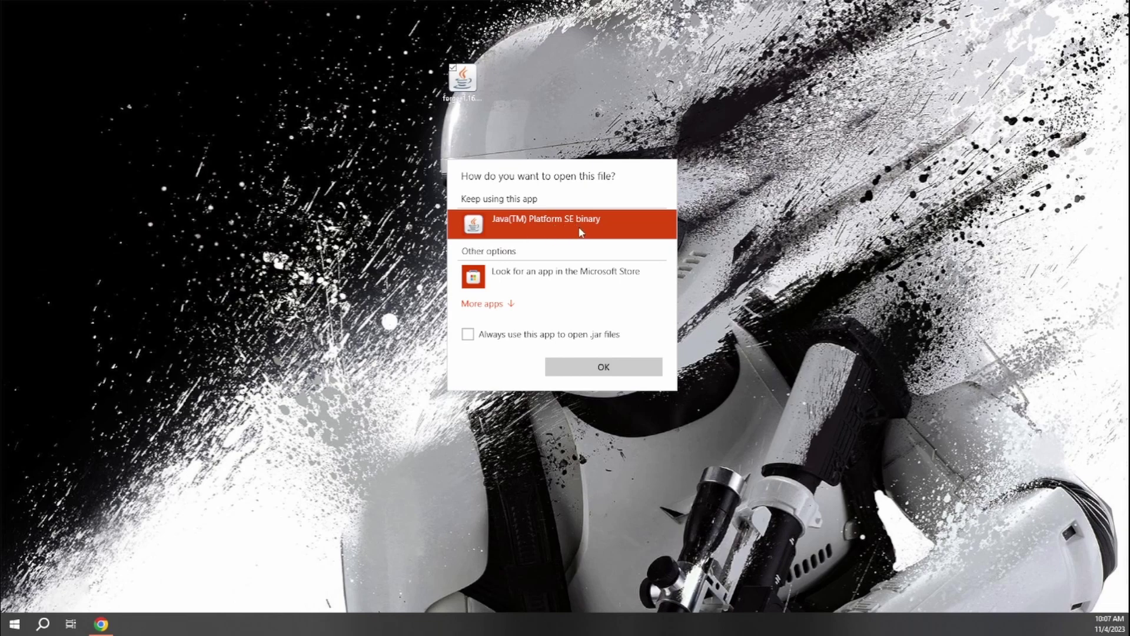
left_click(588, 371)
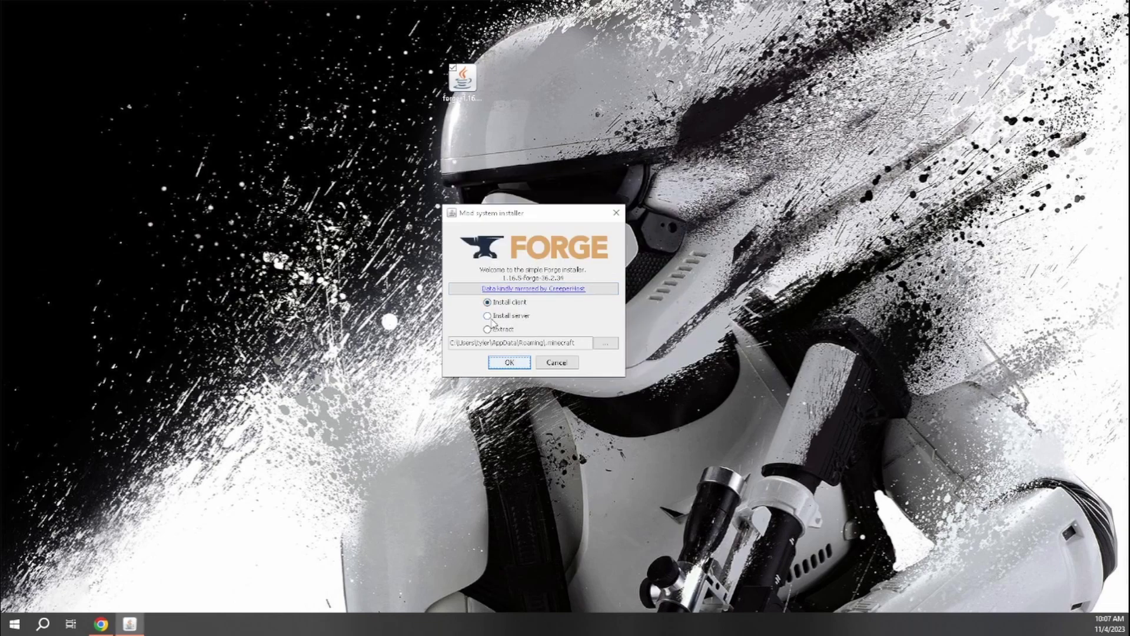
left_click(507, 363)
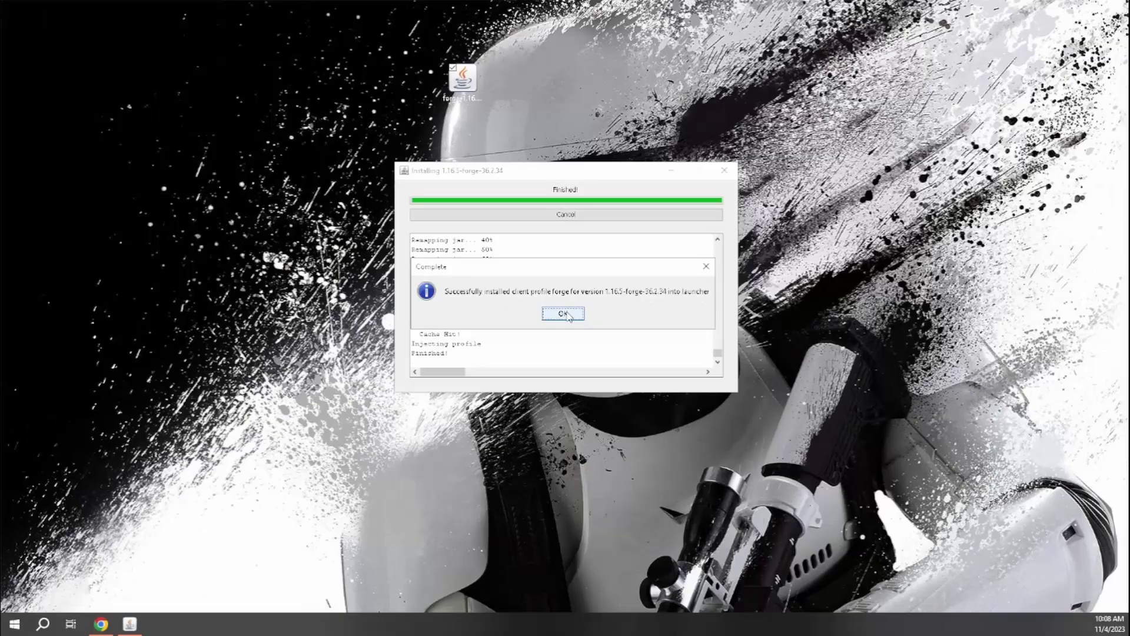
left_click(583, 367)
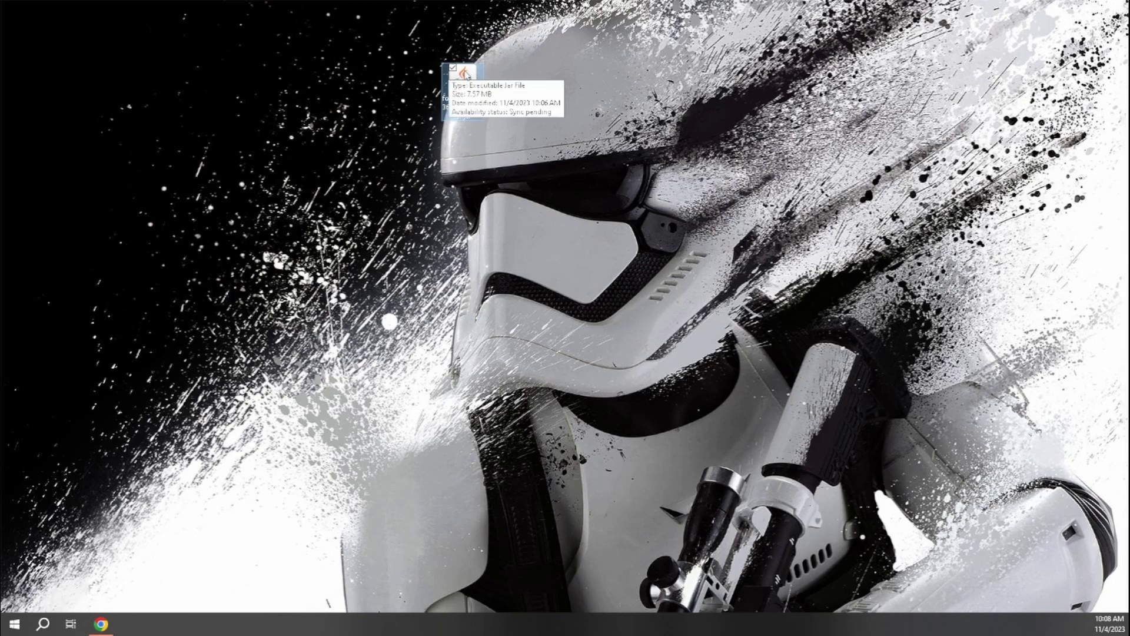
right_click(464, 71)
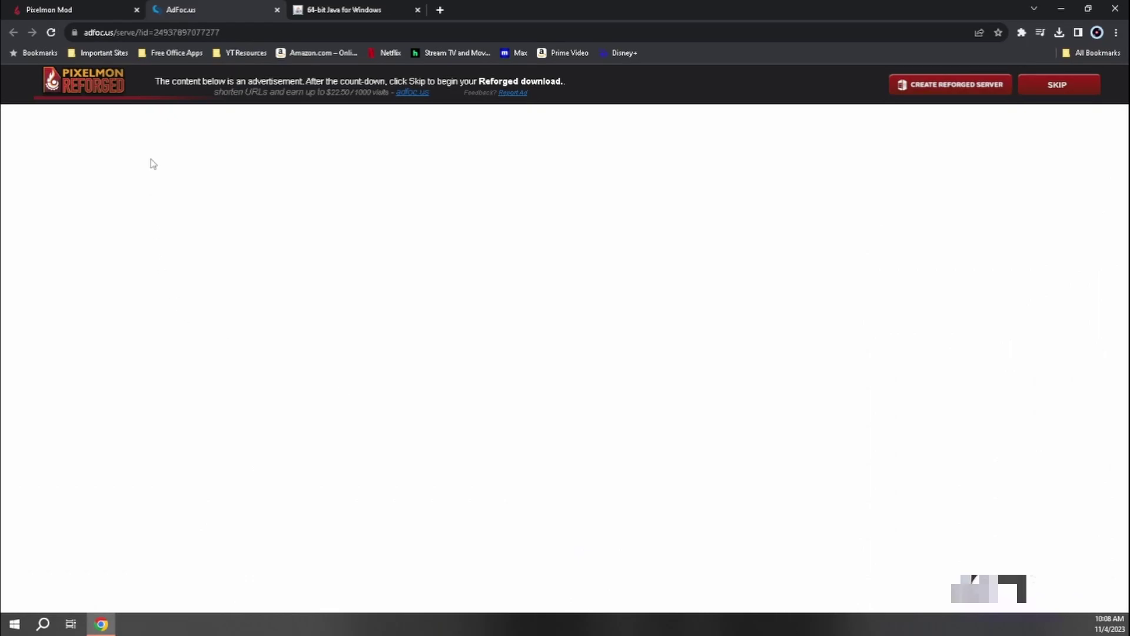
- Start the Pixelmon 1.16.5 stable download from the Pixelmon Mod page and skip the ad
left_click(97, 8)
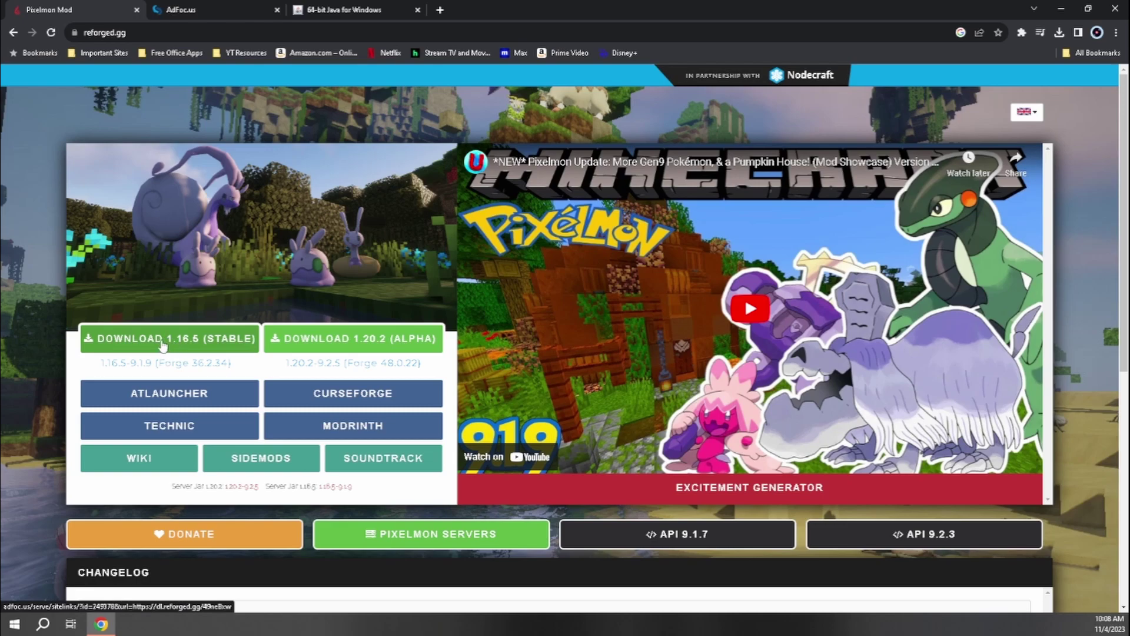
left_click(169, 342)
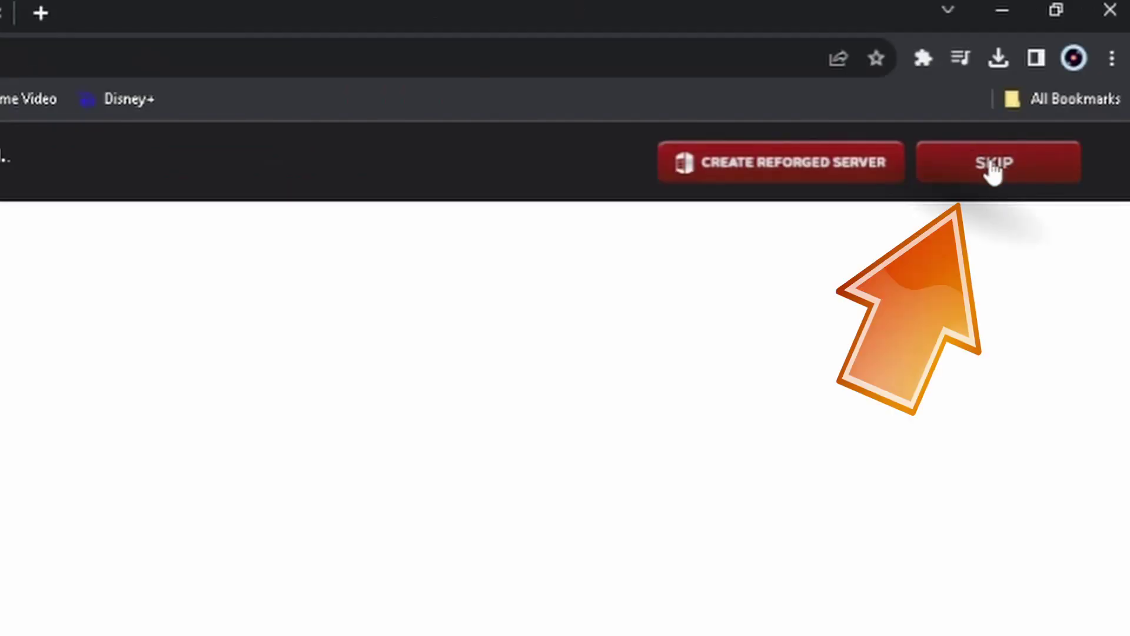
left_click(1002, 176)
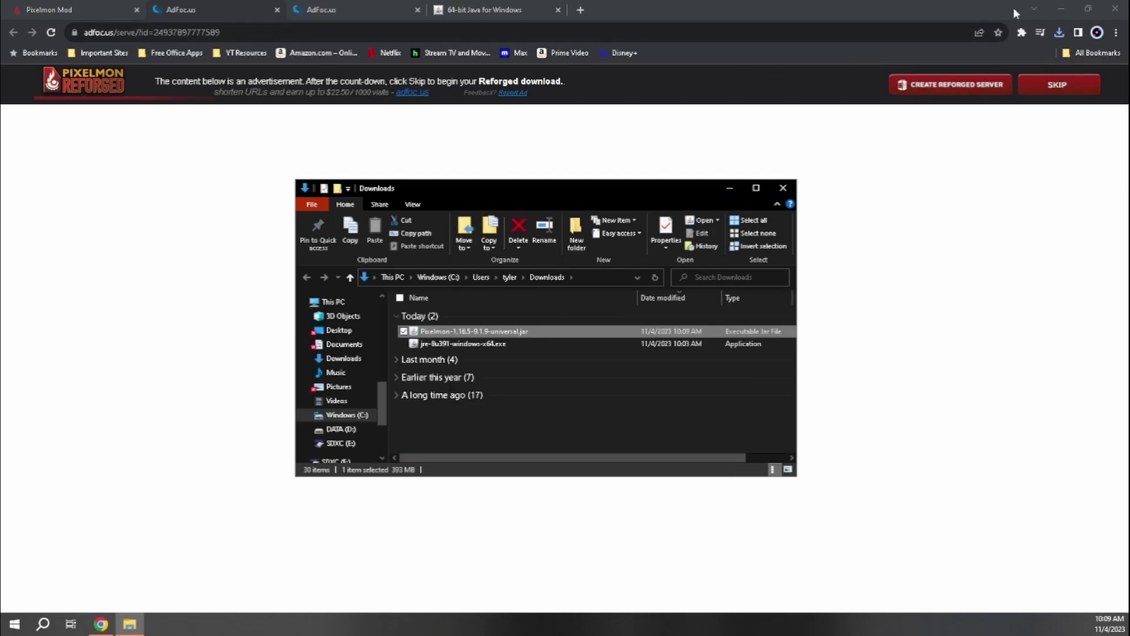
- Move Pixelmon-1.16.5-9.1.9-universal.jar from Downloads to the desktop and close Explorer
left_click(1062, 8)
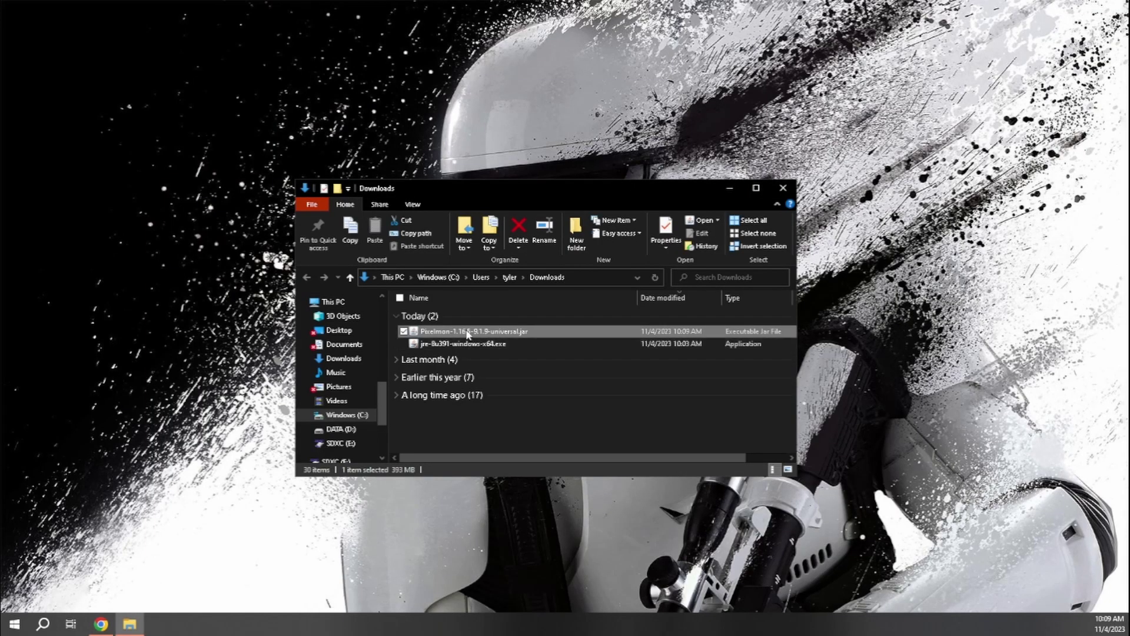
left_click_drag(469, 332, 524, 90)
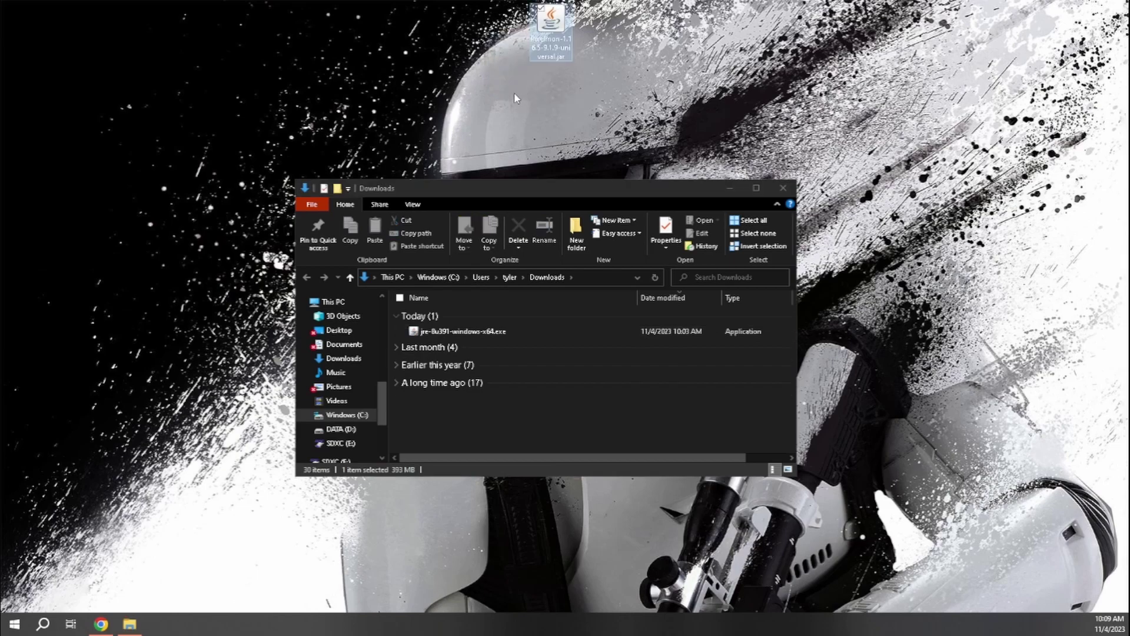
left_click(783, 189)
left_click(14, 624)
- Launch Minecraft Launcher from a Start search for 'mi' and show the Installations list
mouse_move(19, 584)
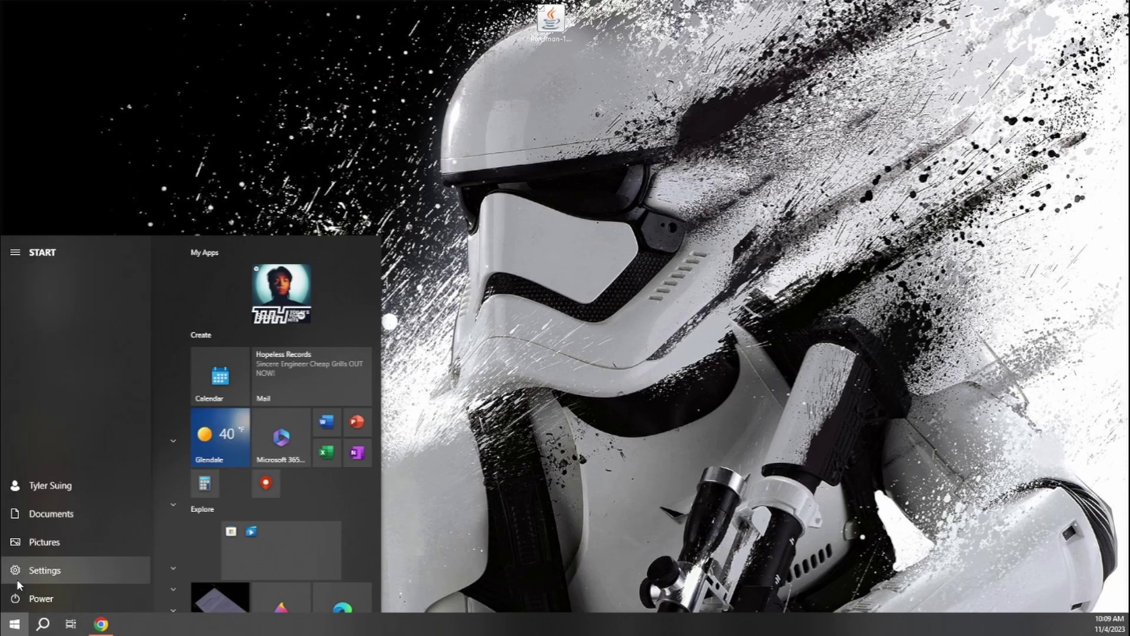
type("mi")
left_click(97, 308)
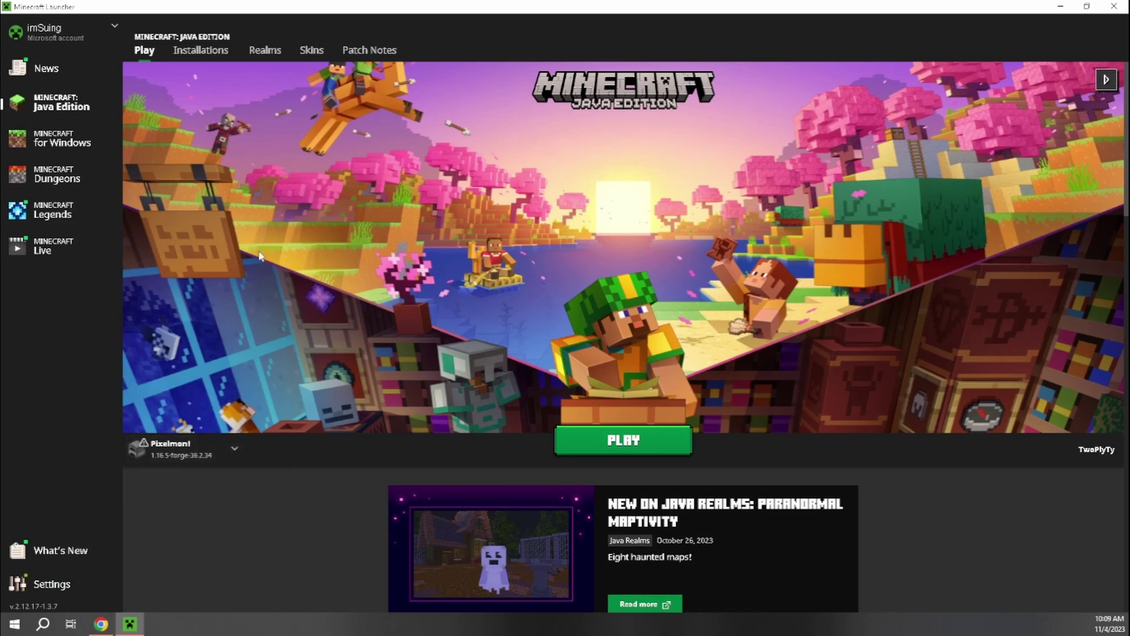
left_click(201, 51)
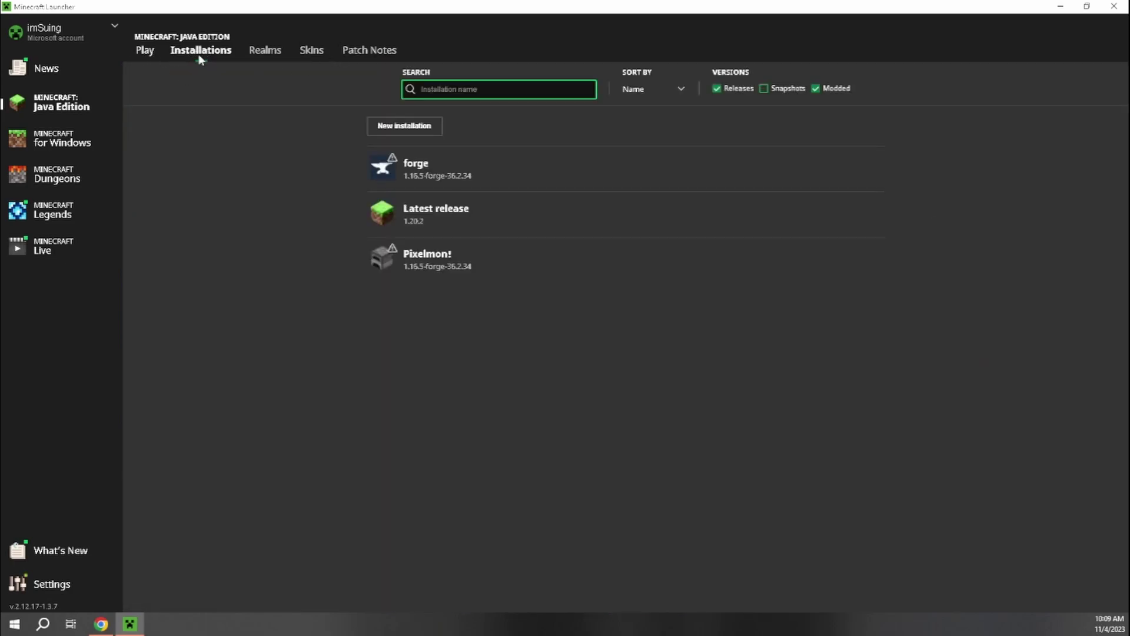
- Create a new installation named 'Pixelmon Test' with version release 1.16.5-forge-36.2.34
left_click(413, 129)
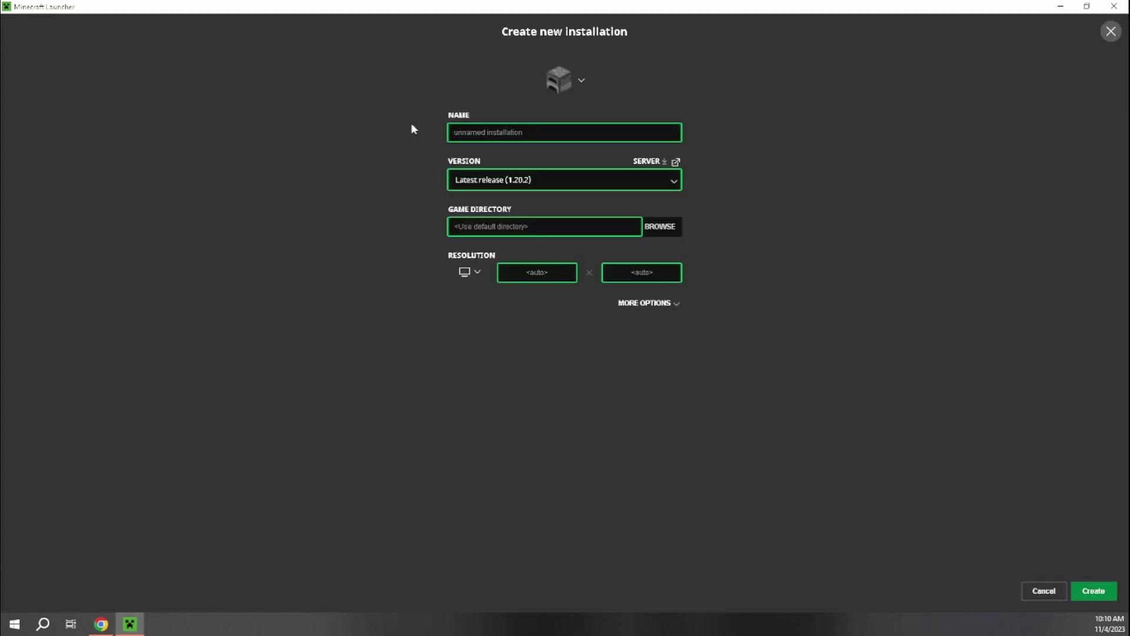
left_click(488, 132)
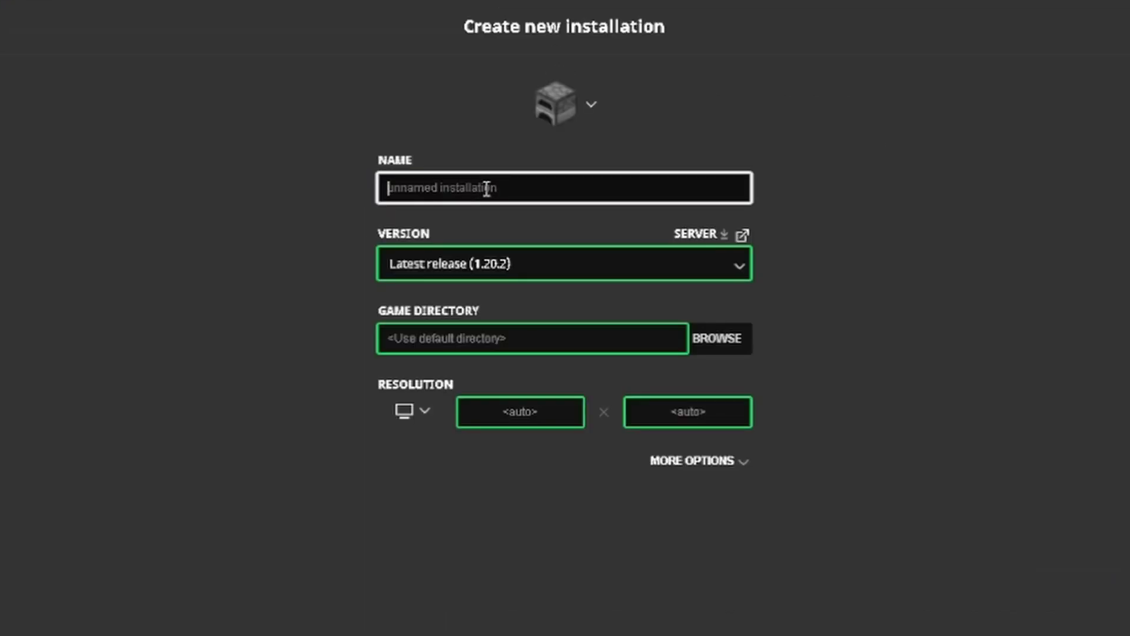
type("Pixelmon")
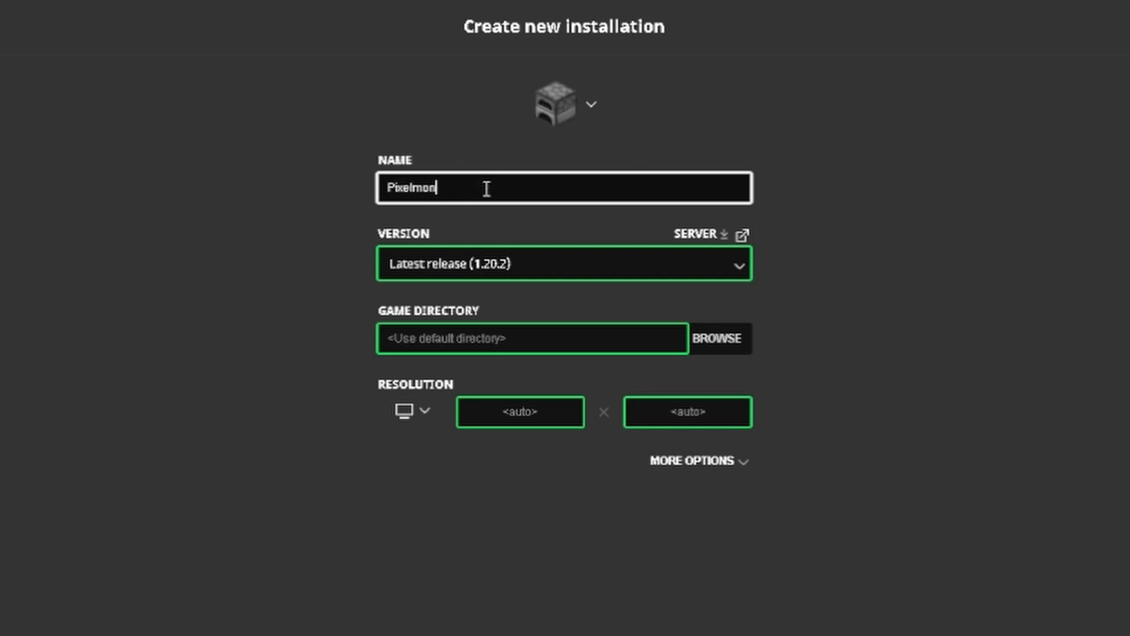
type(" Test")
left_click(738, 272)
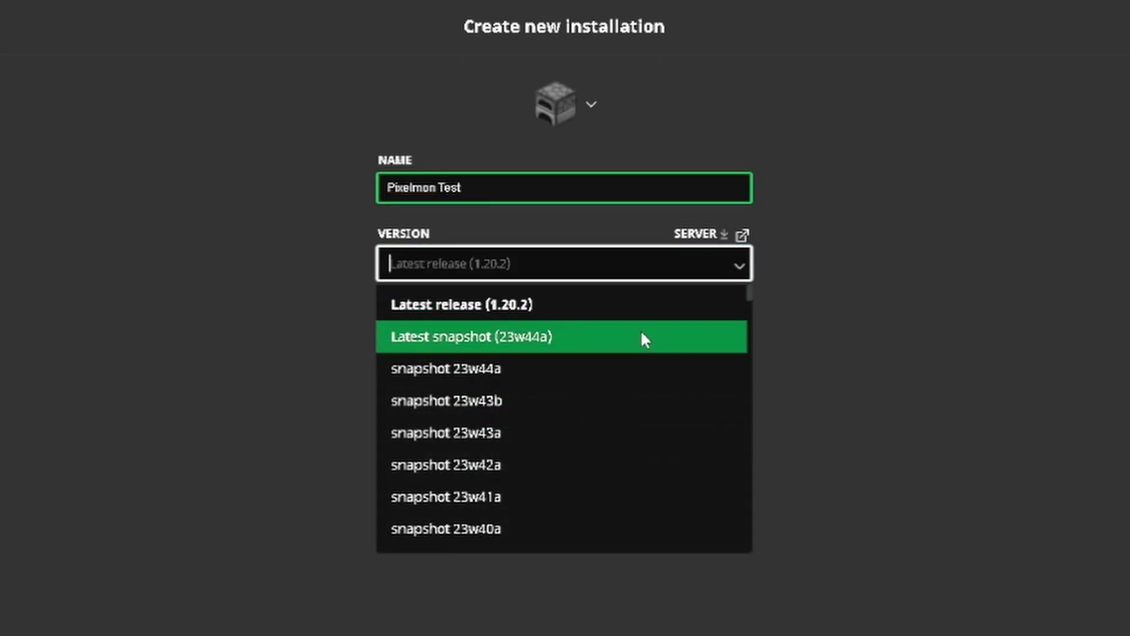
scroll(635, 370, "down", 6)
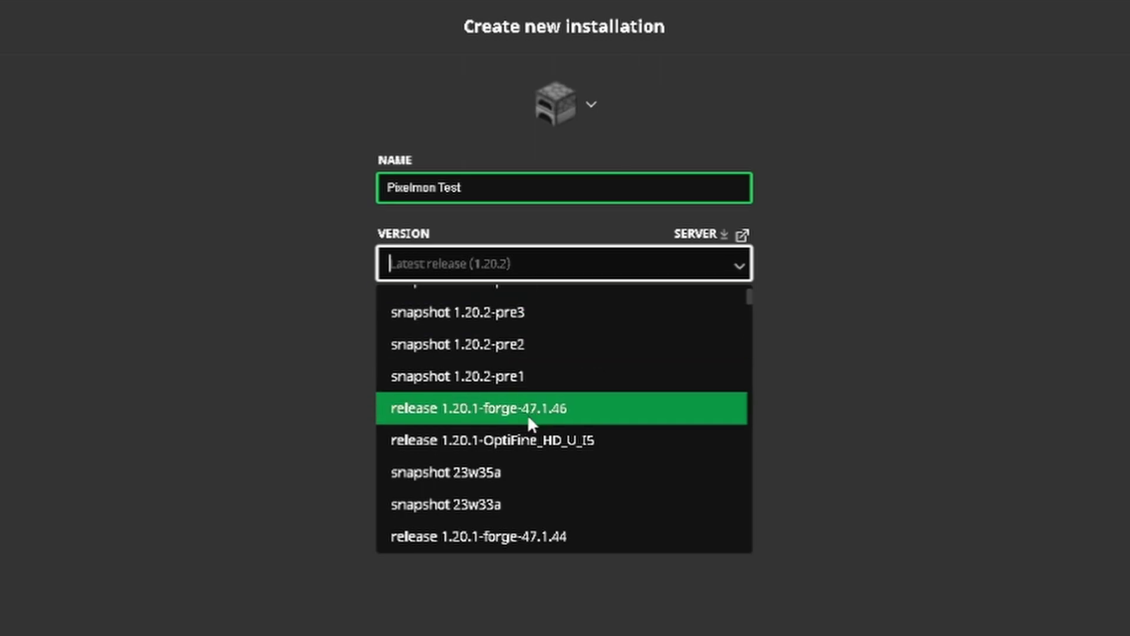
scroll(484, 422, "down", 10)
scroll(486, 421, "down", 10)
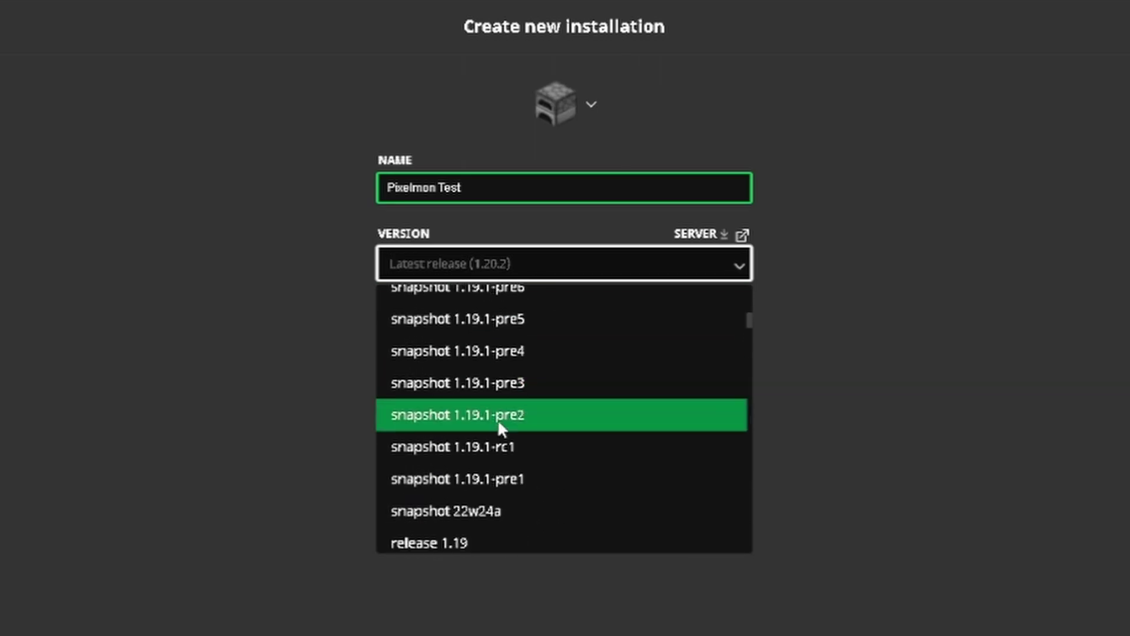
type("release 1.16")
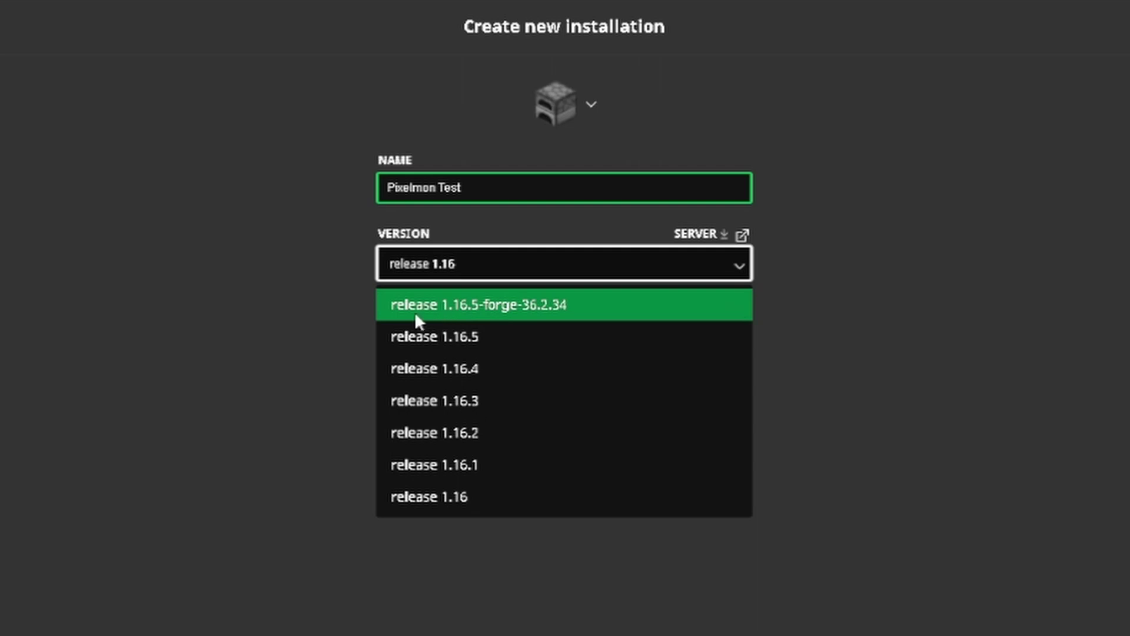
left_click(492, 306)
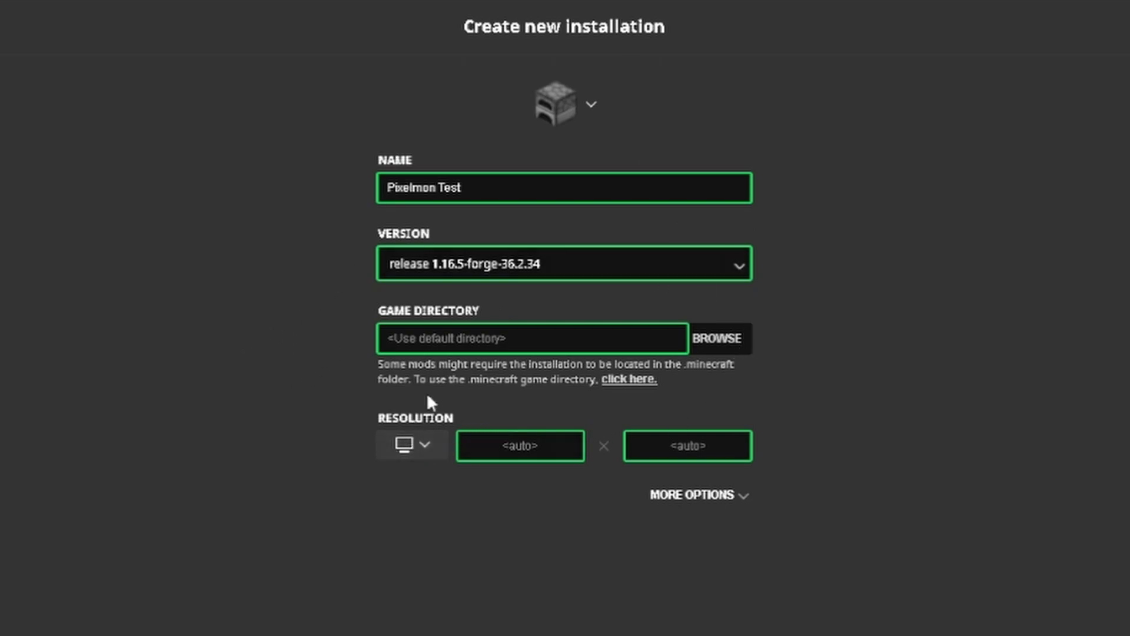
- Show the Java settings and change the JVM memory argument from -Xmx2G to -Xmx4G
left_click(711, 496)
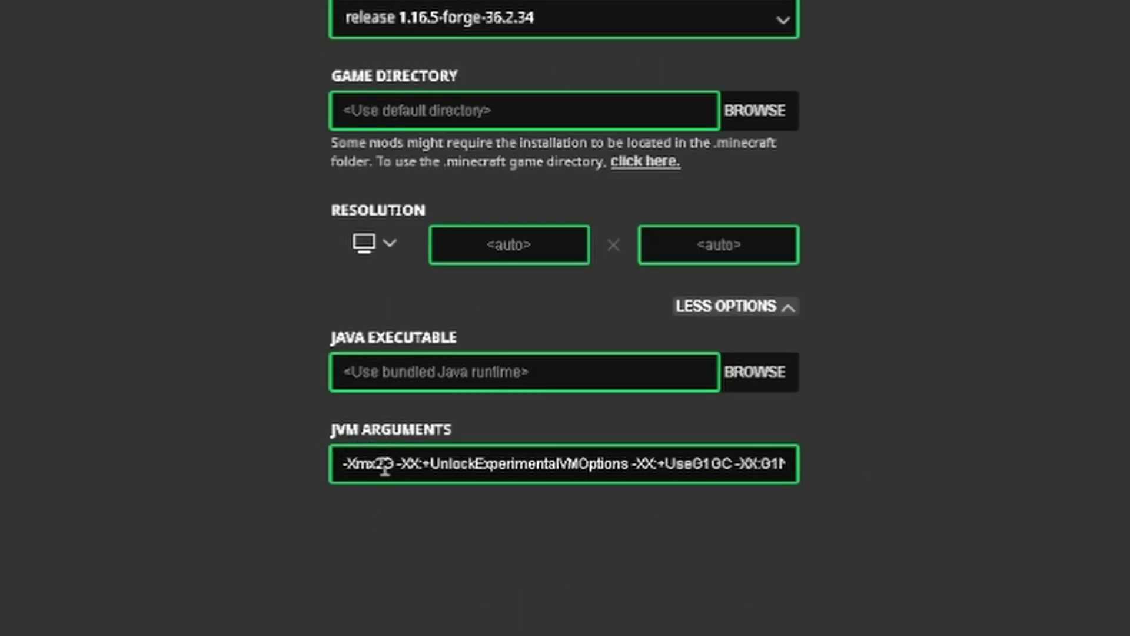
left_click_drag(377, 465, 394, 465)
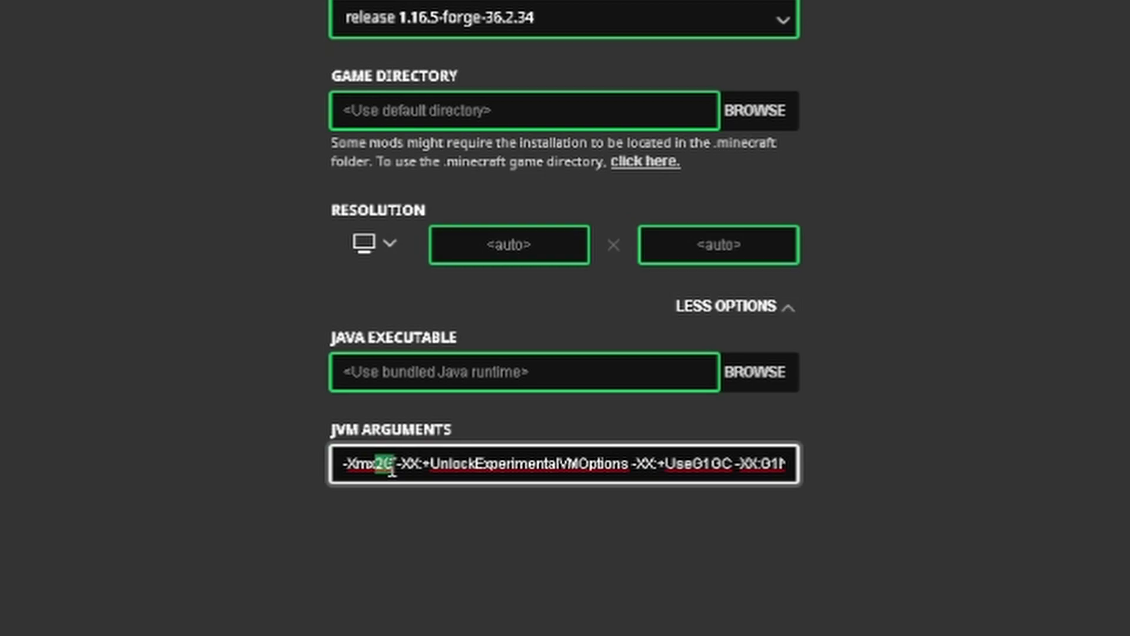
left_click(387, 548)
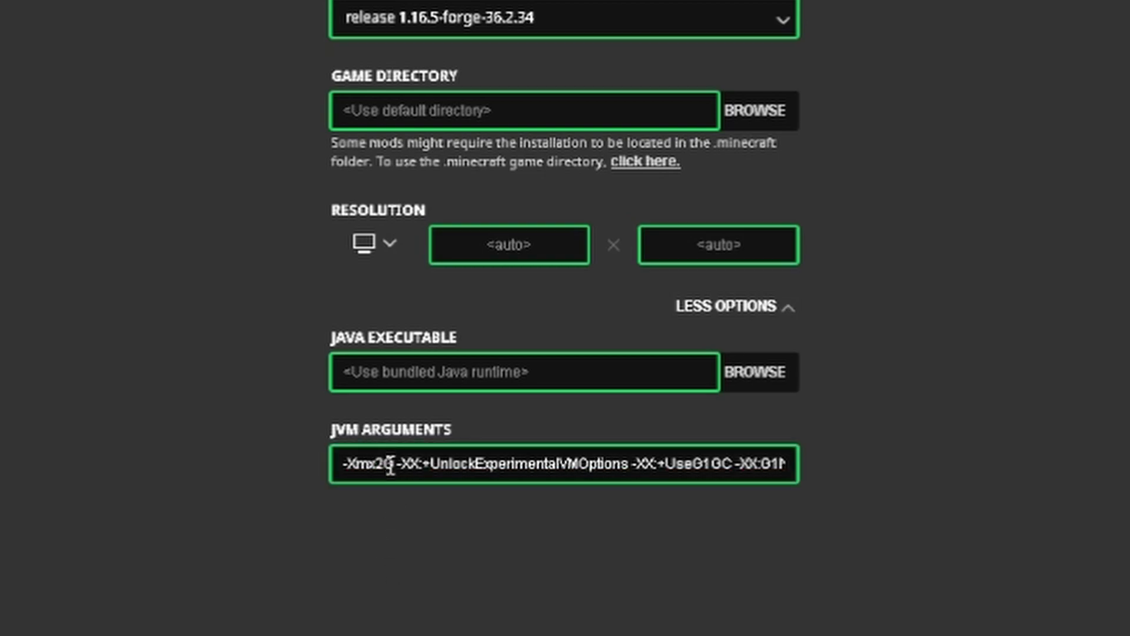
left_click_drag(379, 464, 392, 468)
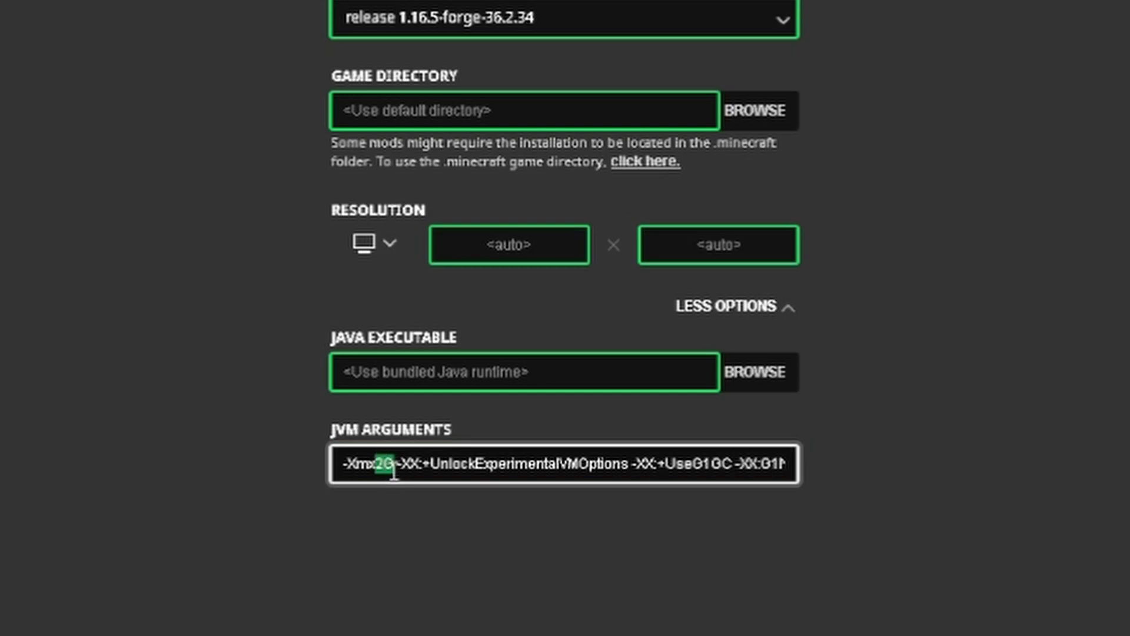
left_click(388, 468)
key("BackSpace")
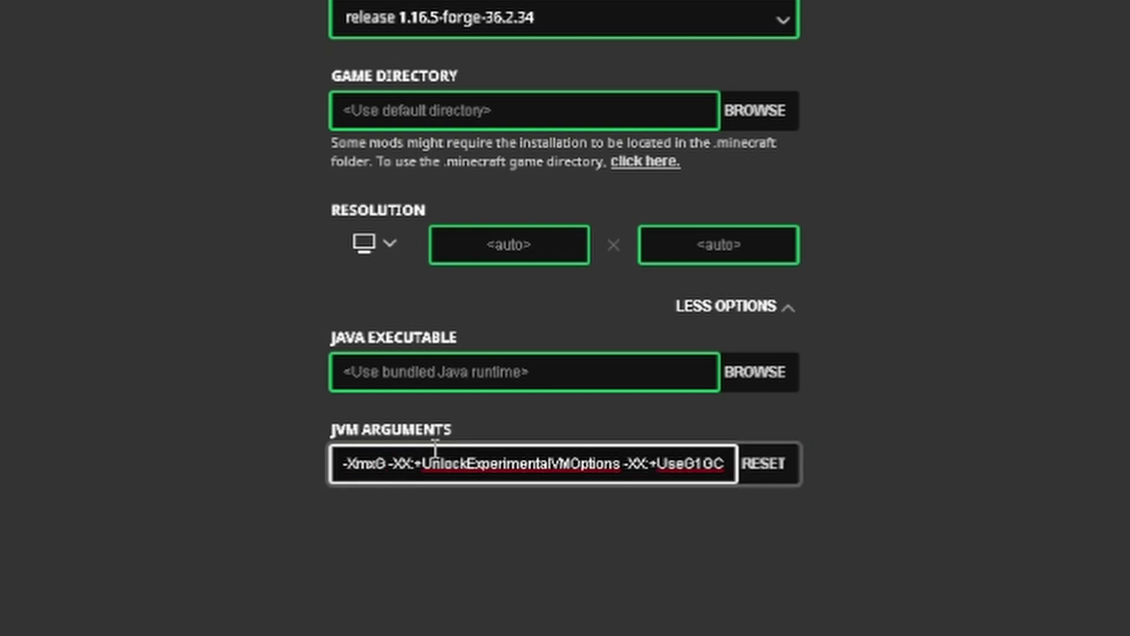
type("4")
left_click(417, 550)
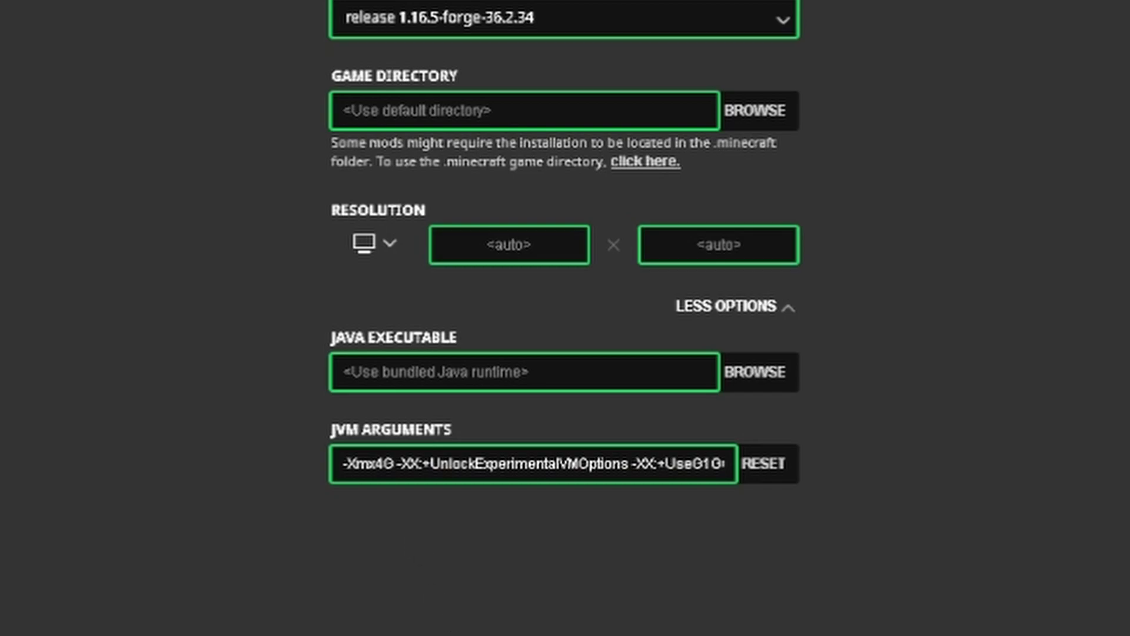
- Re-edit the memory value, briefly trying 8, and settle on -Xmx4G
left_click(386, 468)
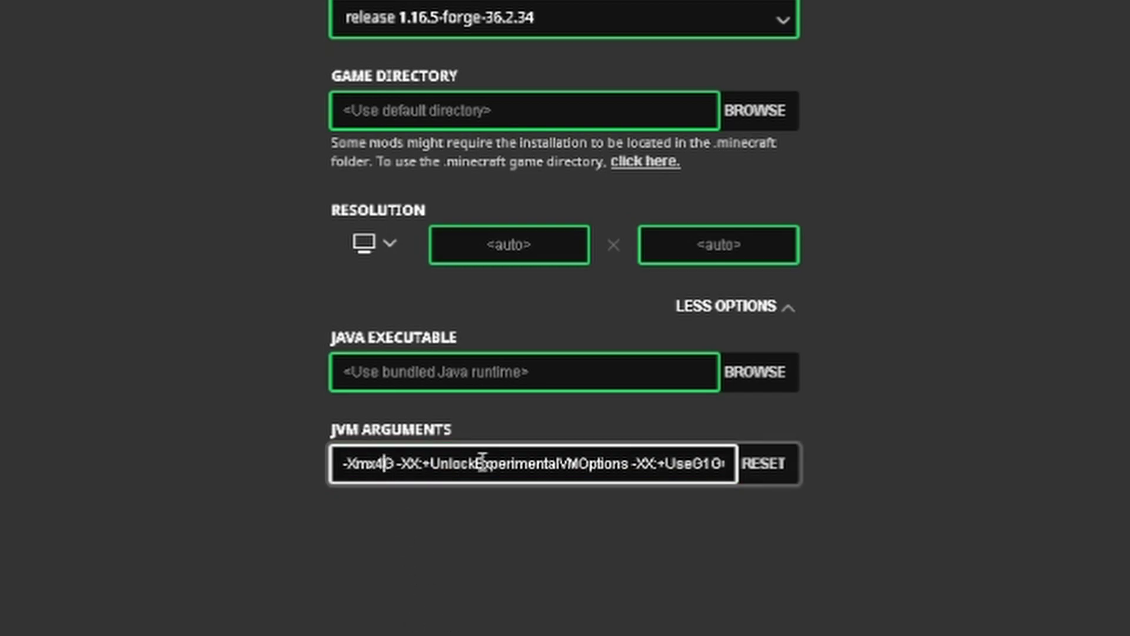
key("BackSpace")
type("8")
key("BackSpace")
type("4")
left_click(909, 574)
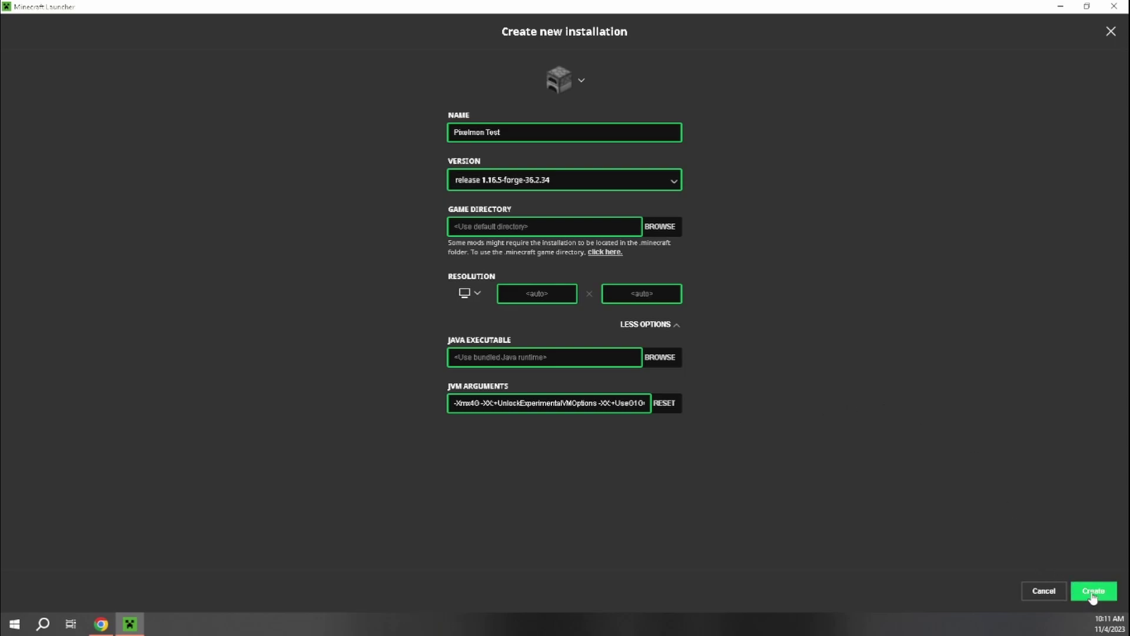
- Save the Pixelmon Test installation and select it on the Play page
left_click(1092, 591)
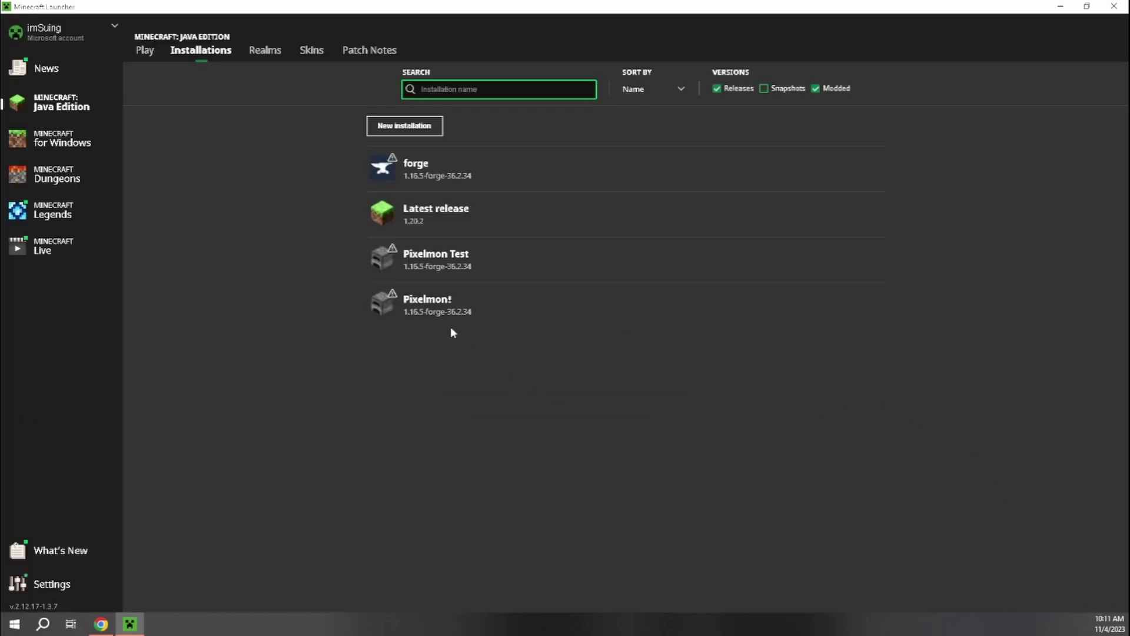
mouse_move(487, 259)
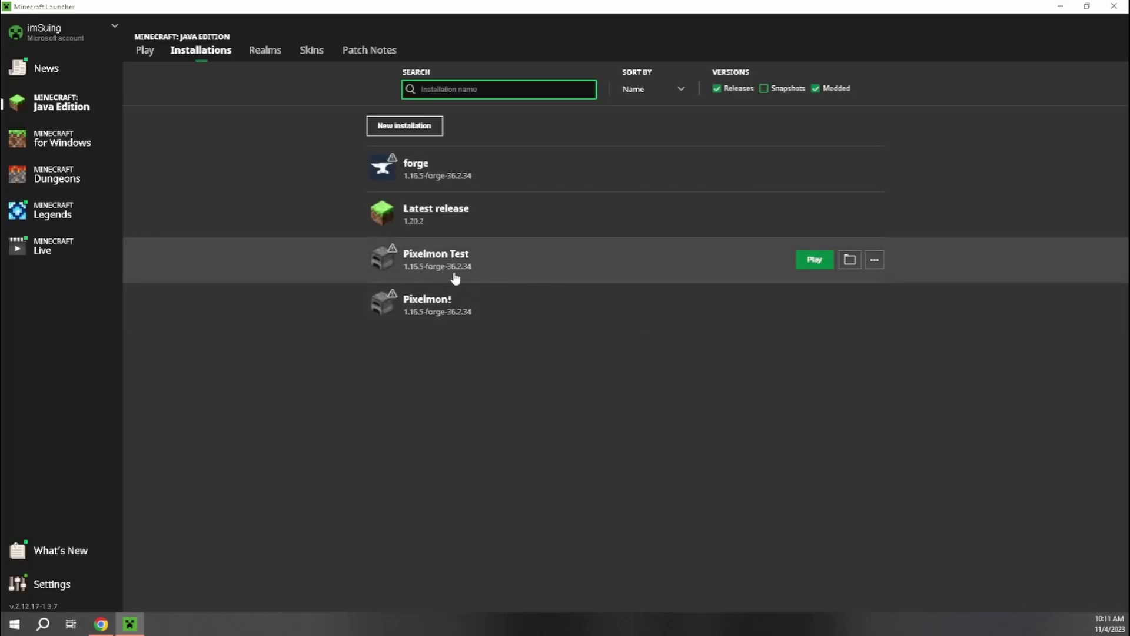
left_click(145, 51)
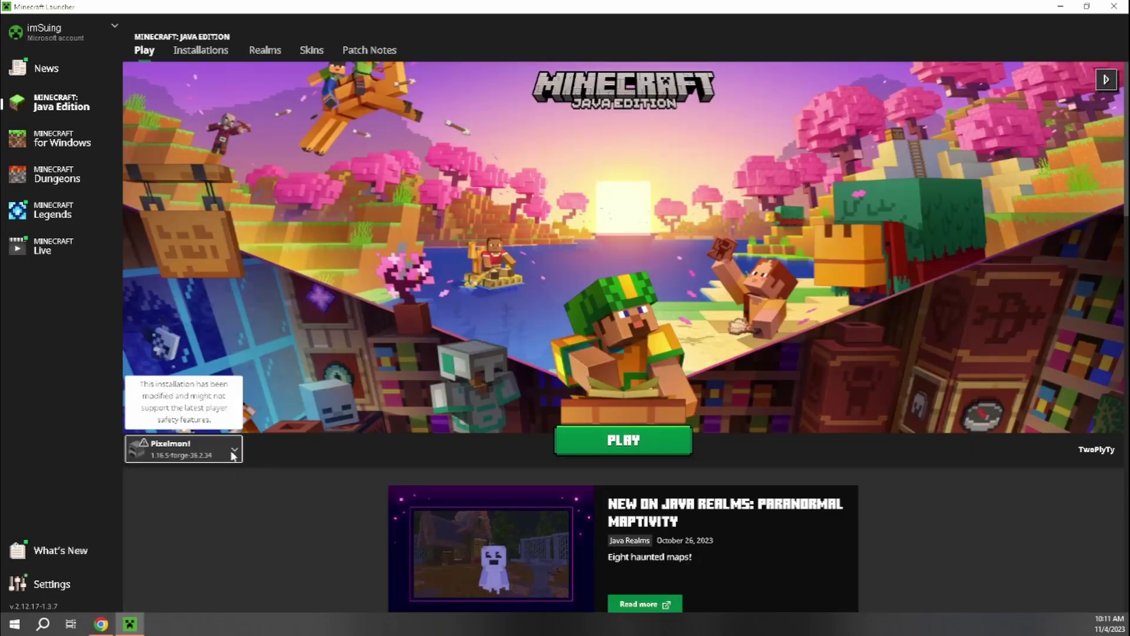
left_click(231, 449)
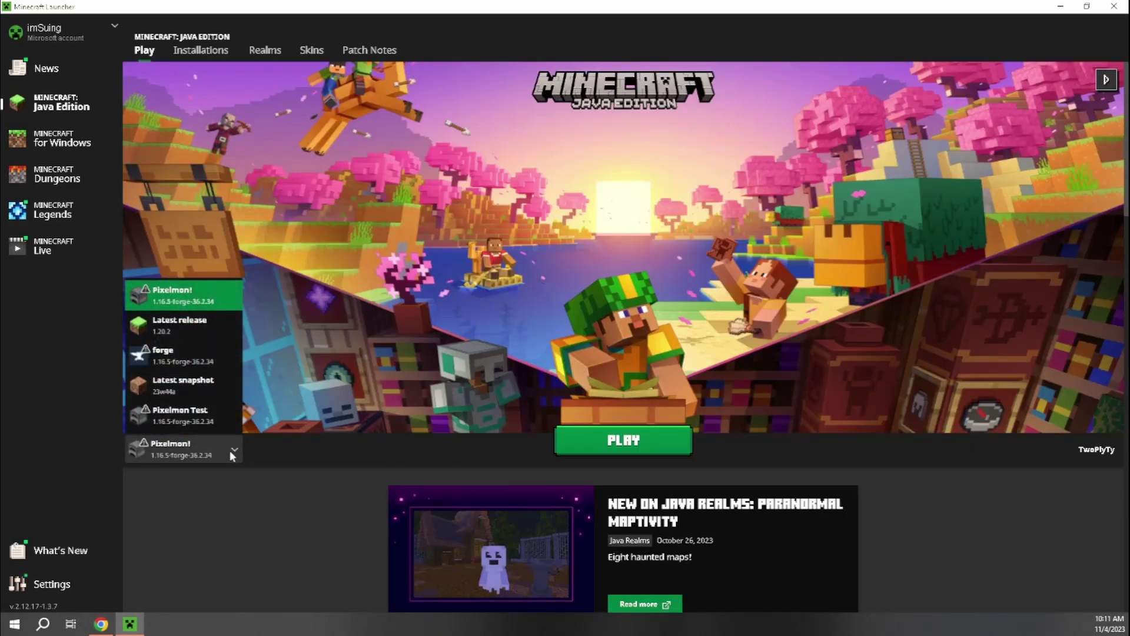
left_click(185, 418)
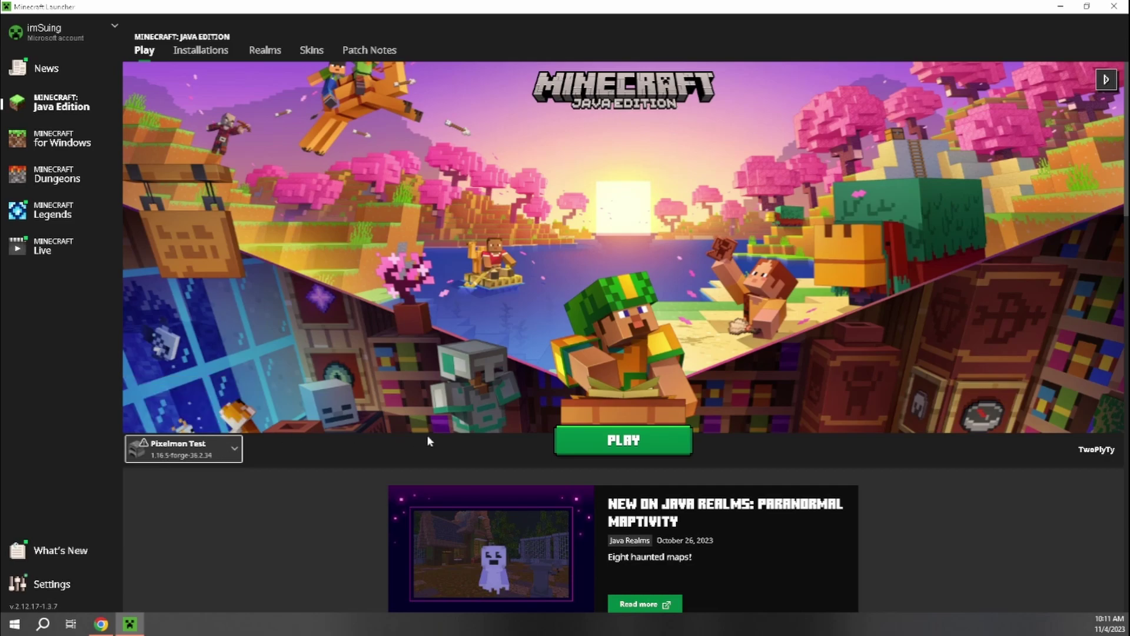
- Launch Pixelmon Test, ticking 'I understand the risks' and confirming Play
left_click(651, 441)
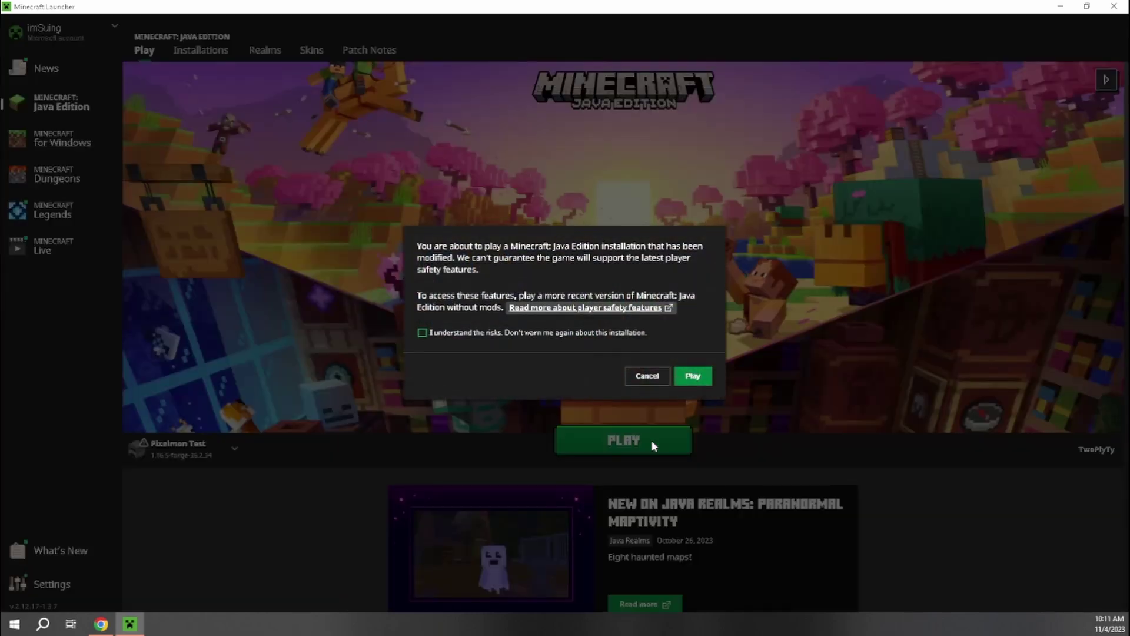
left_click(455, 334)
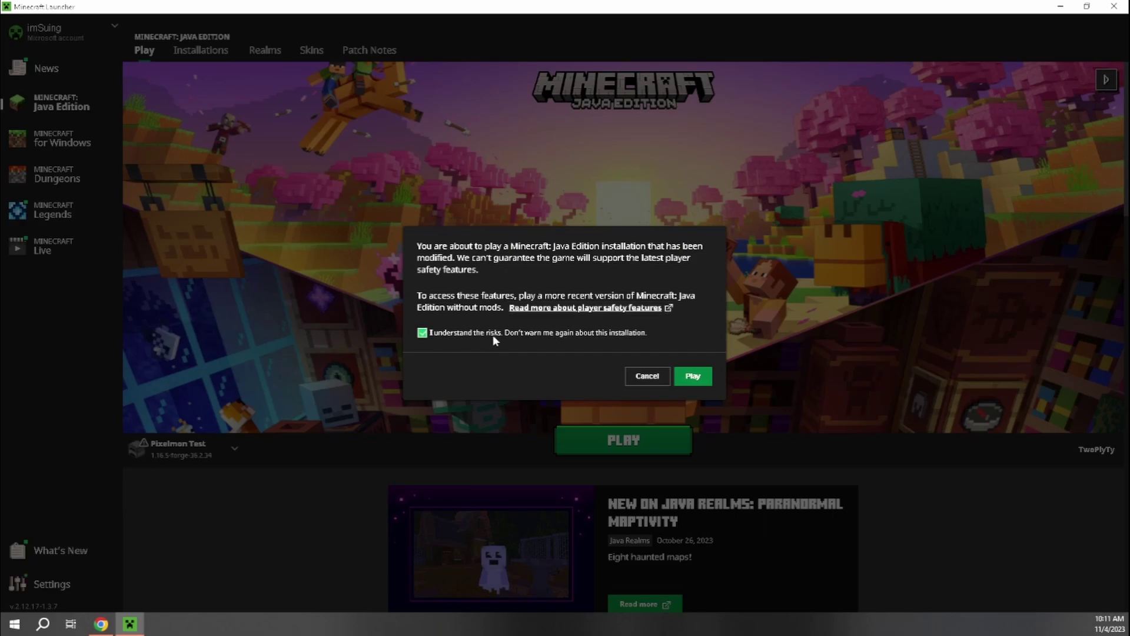
left_click(692, 375)
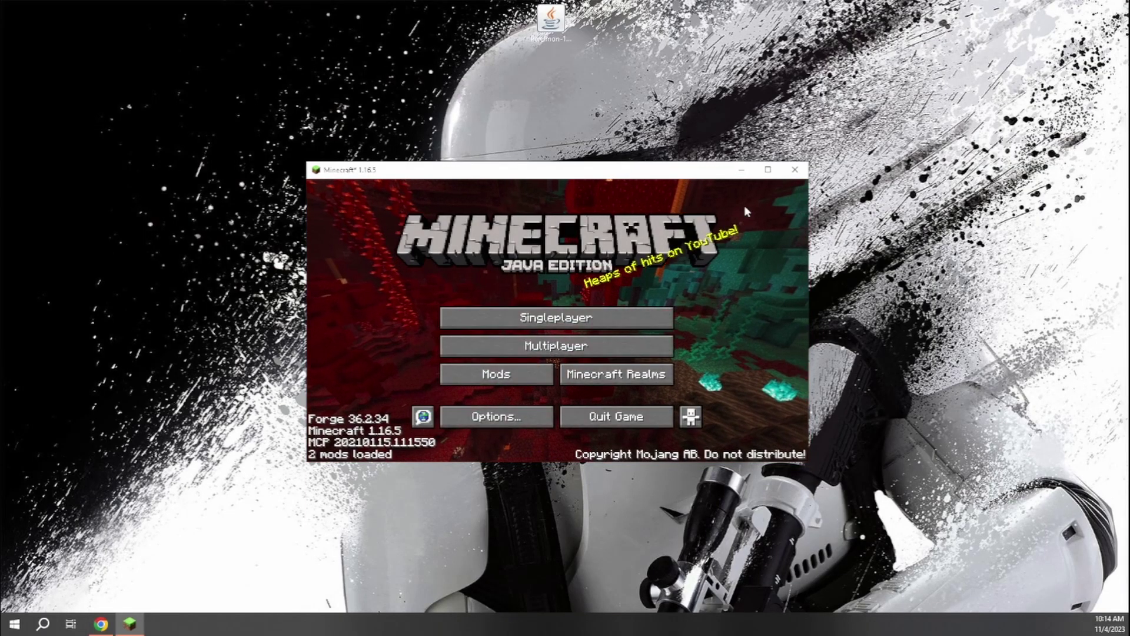
- Maximize the game, open the mods folder from the Mods list, then return to the title screen
left_click(768, 169)
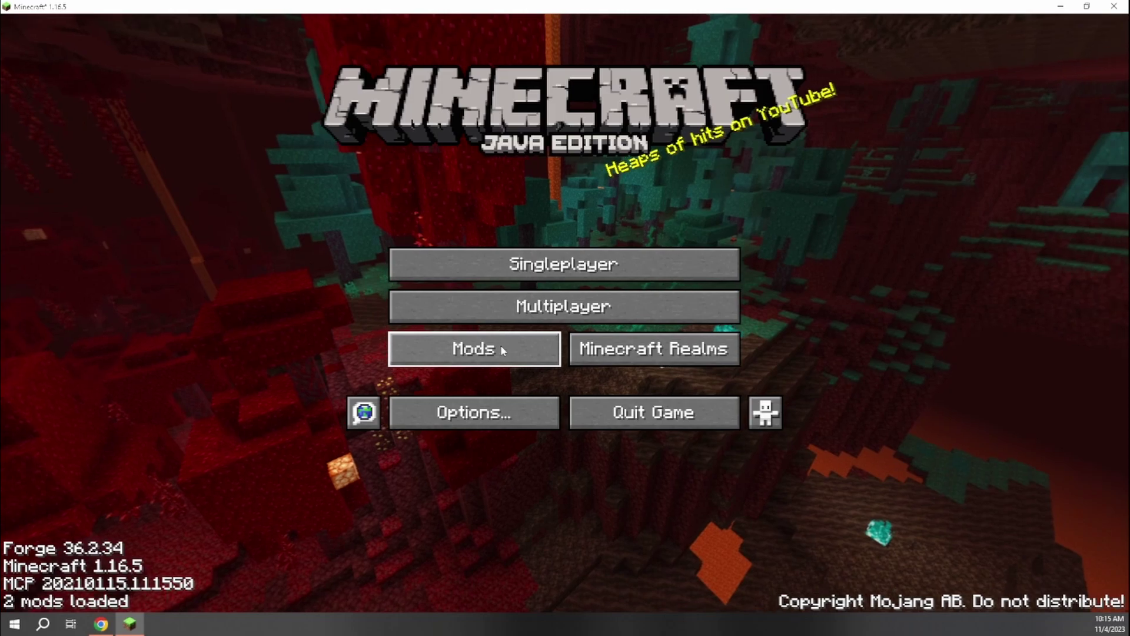
left_click(478, 352)
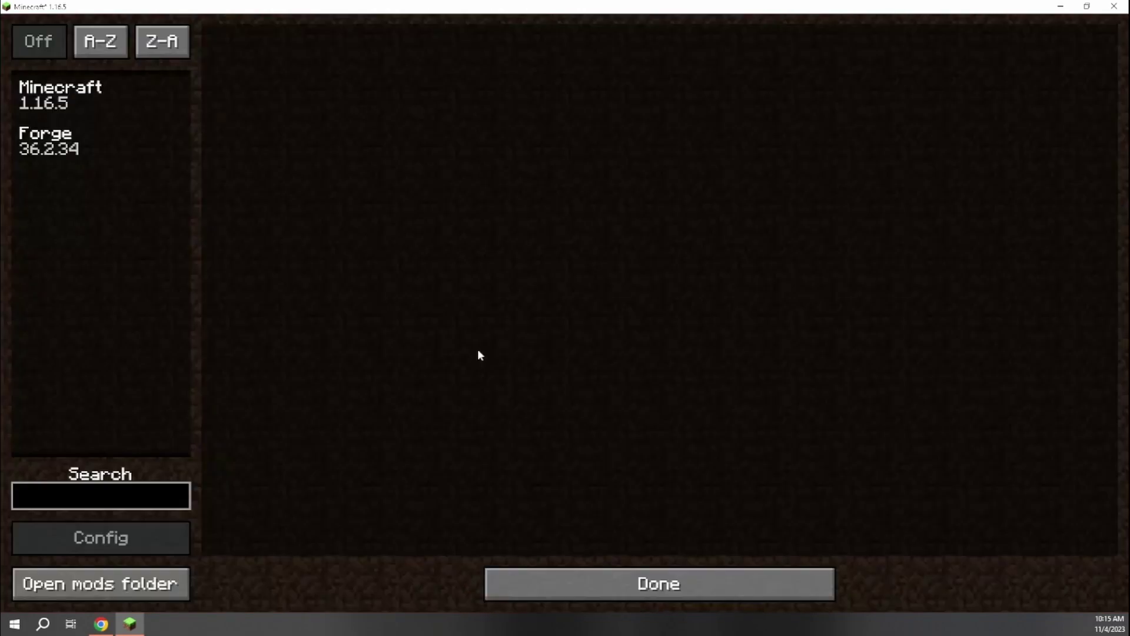
left_click(104, 585)
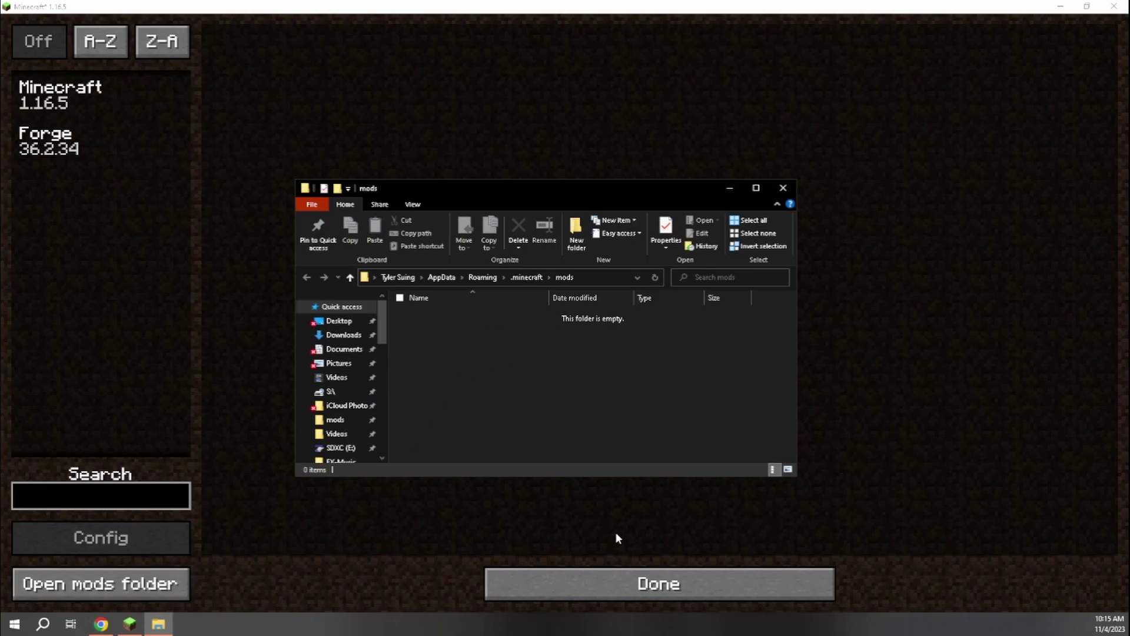
left_click(548, 581)
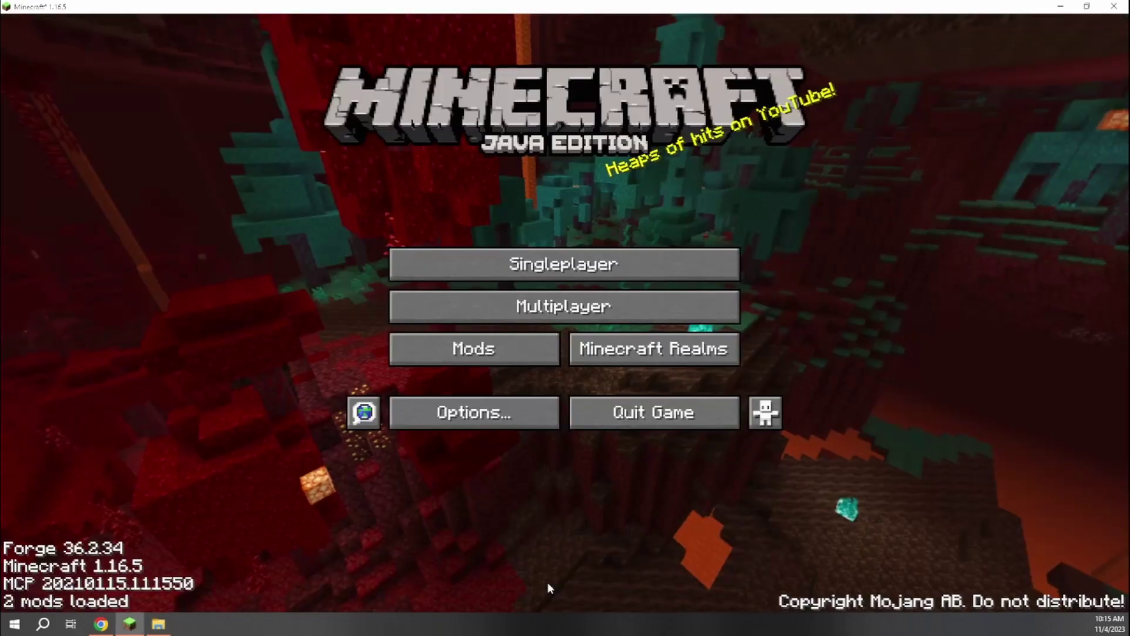
- Quit the game, move Pixelmon-1.16.5-9.1.9-universal.jar into the mods folder, and close Explorer
left_click(644, 411)
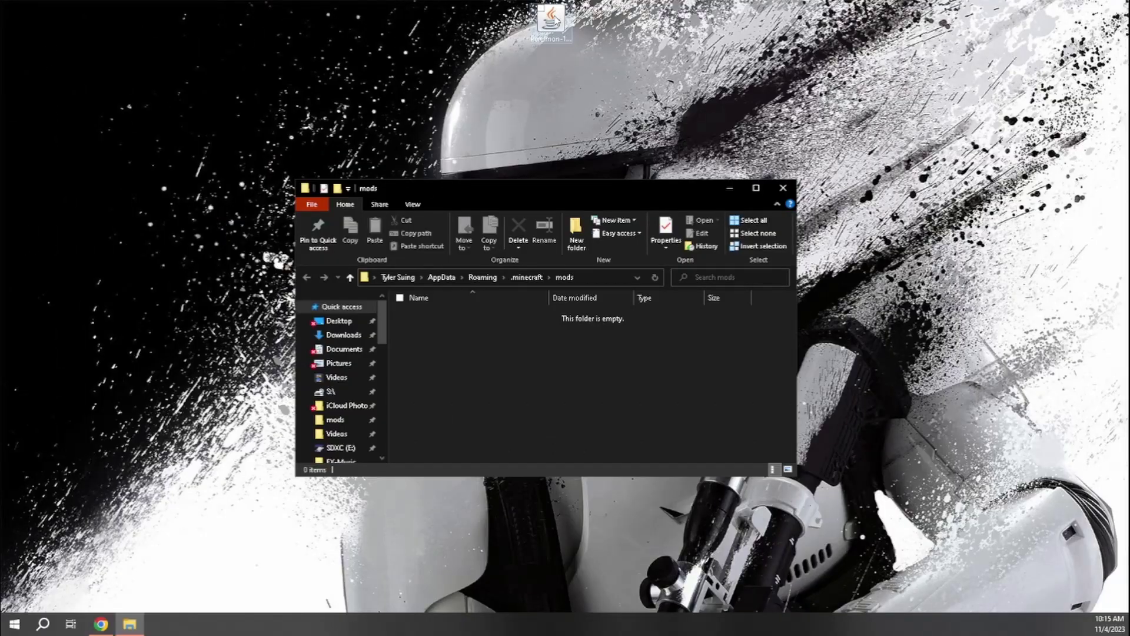
left_click_drag(544, 27, 509, 196)
left_click_drag(537, 97, 503, 360)
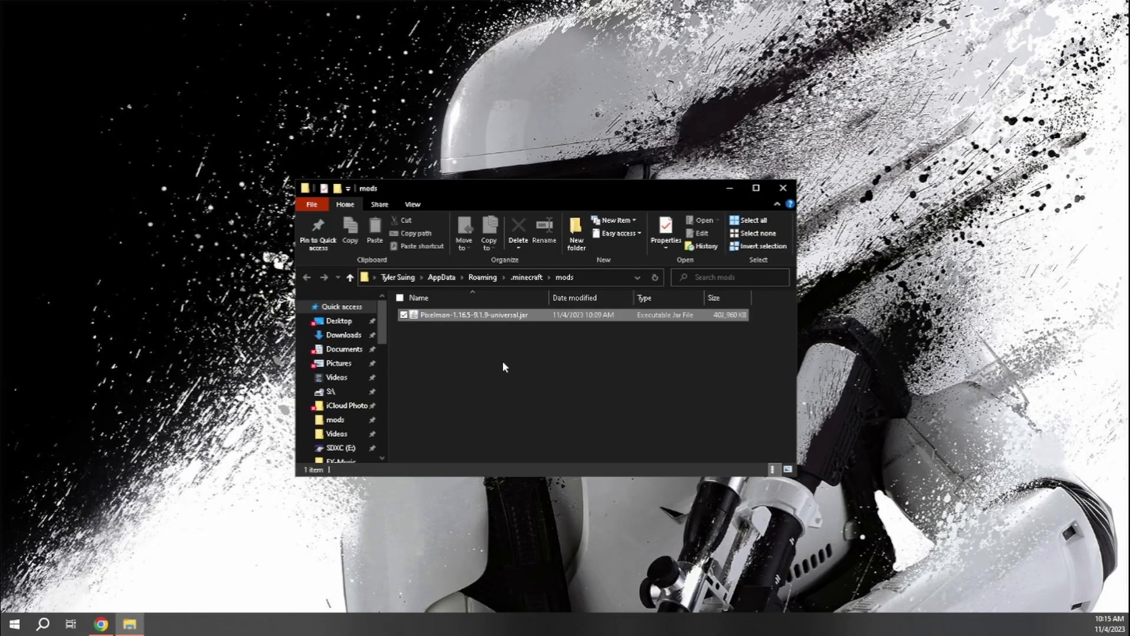
left_click(782, 188)
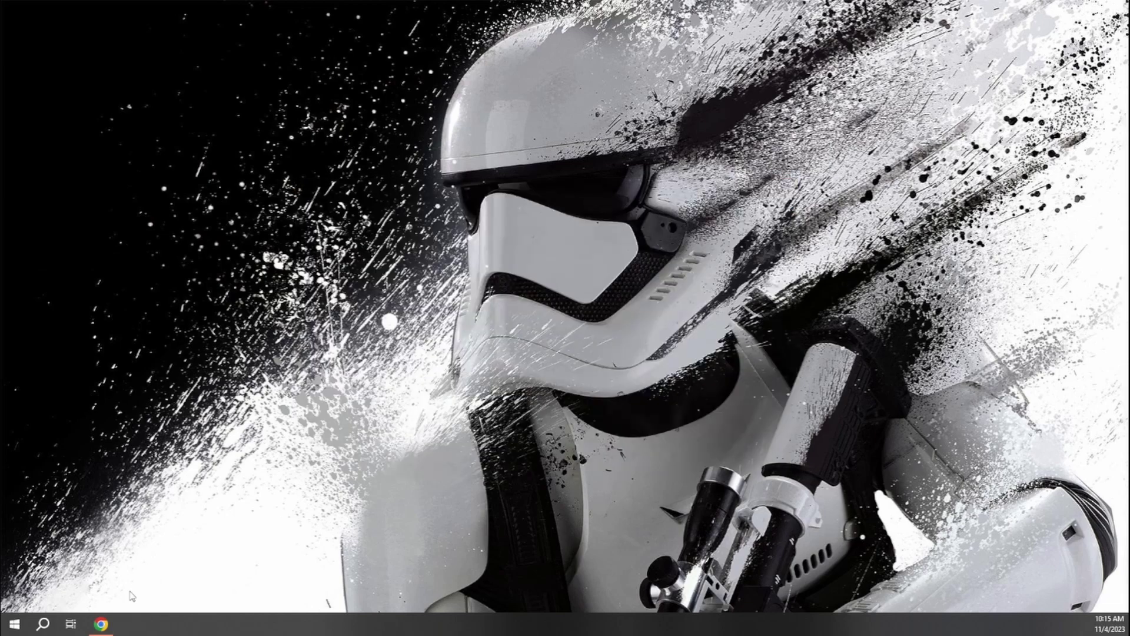
- Open Minecraft Launcher via Windows search for 'minecr' and play Pixelmon Test
left_click(42, 623)
type("minecr")
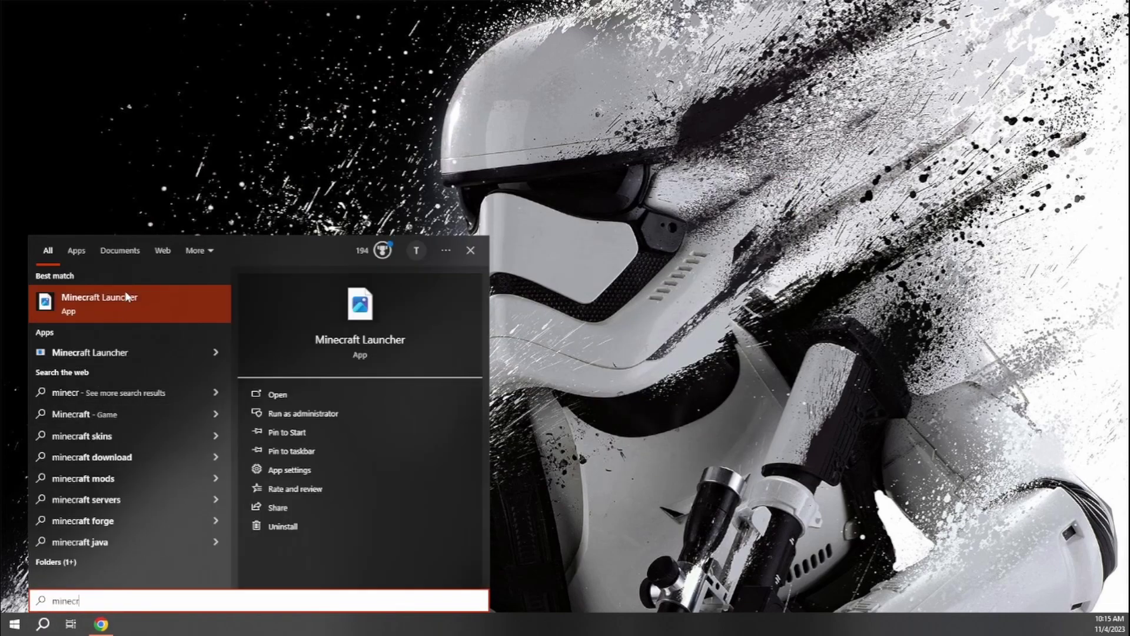
left_click(127, 297)
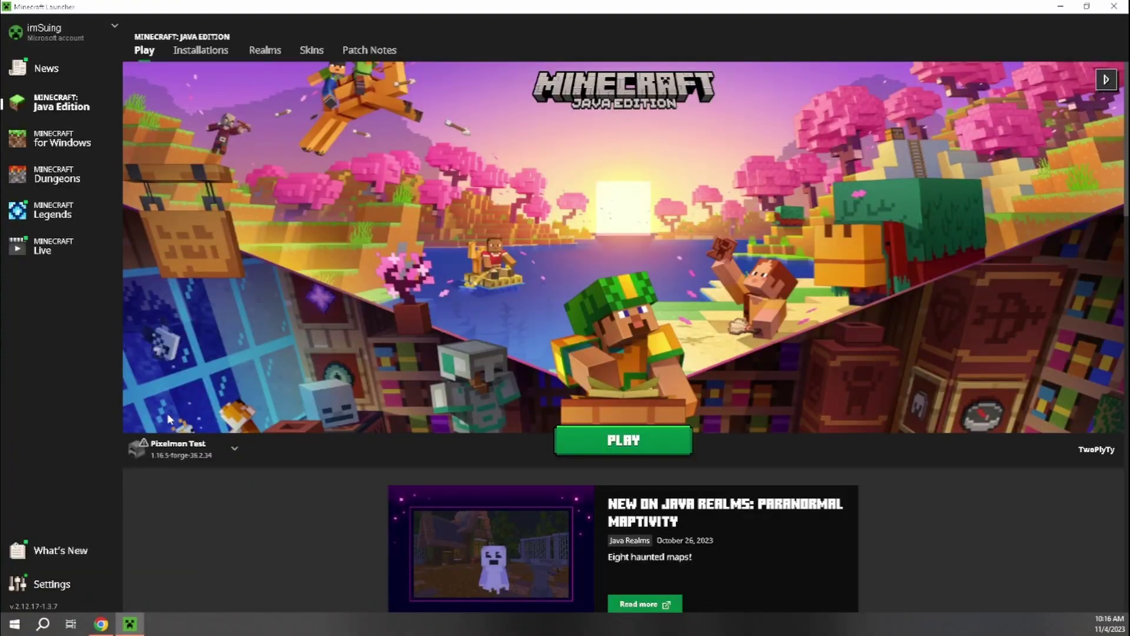
mouse_move(175, 451)
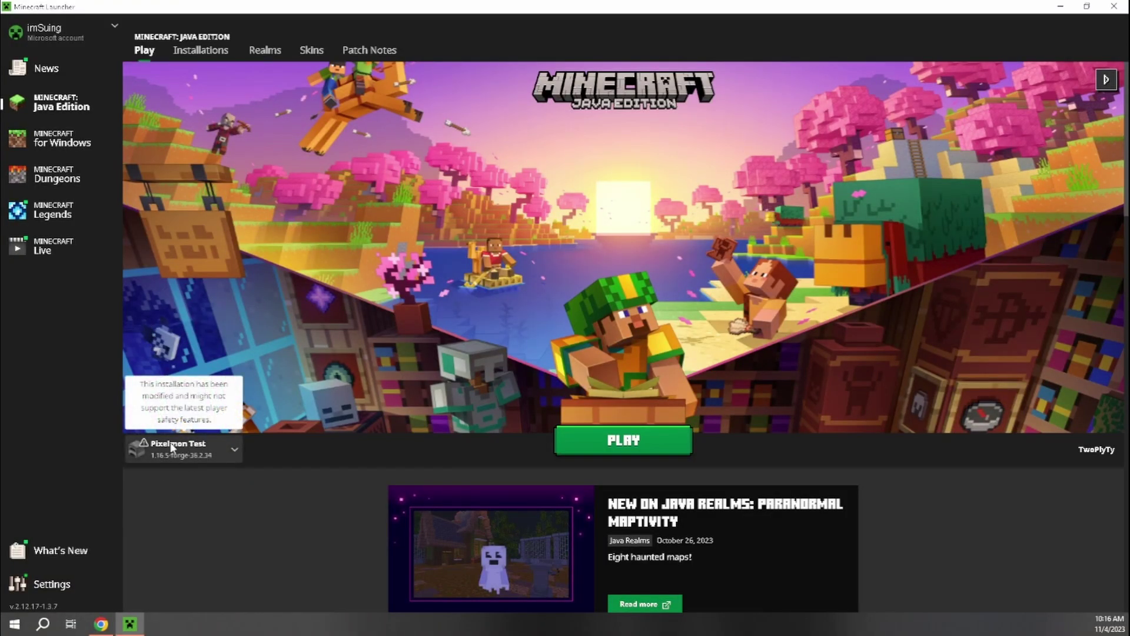
left_click(603, 442)
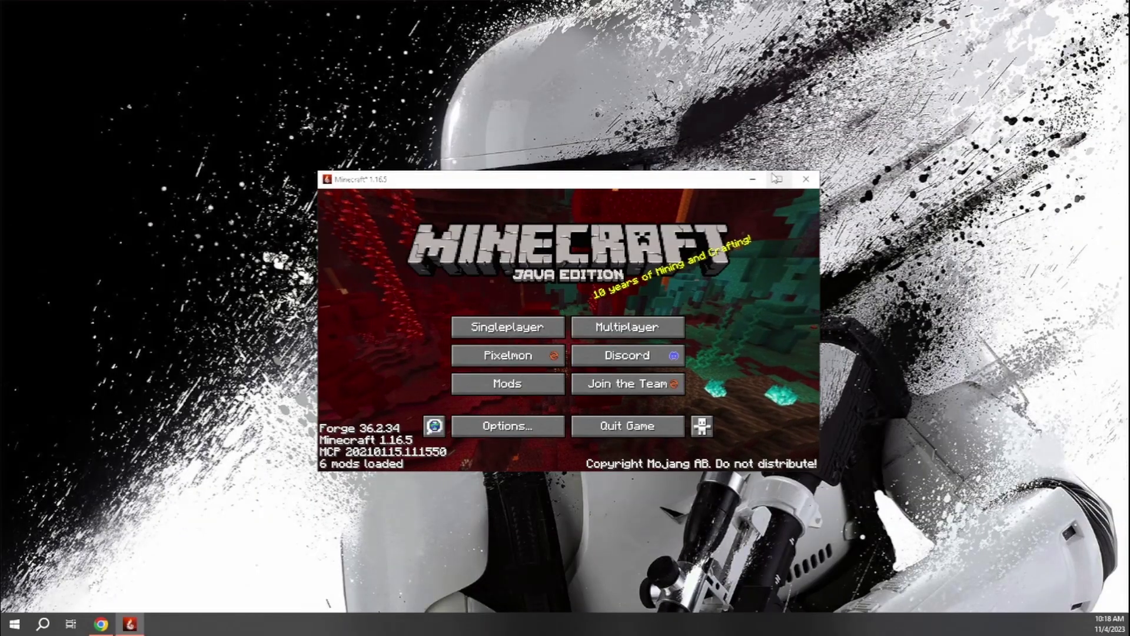
- Maximize the loaded Minecraft window showing Forge 36.2.34 with 6 mods
left_click(776, 179)
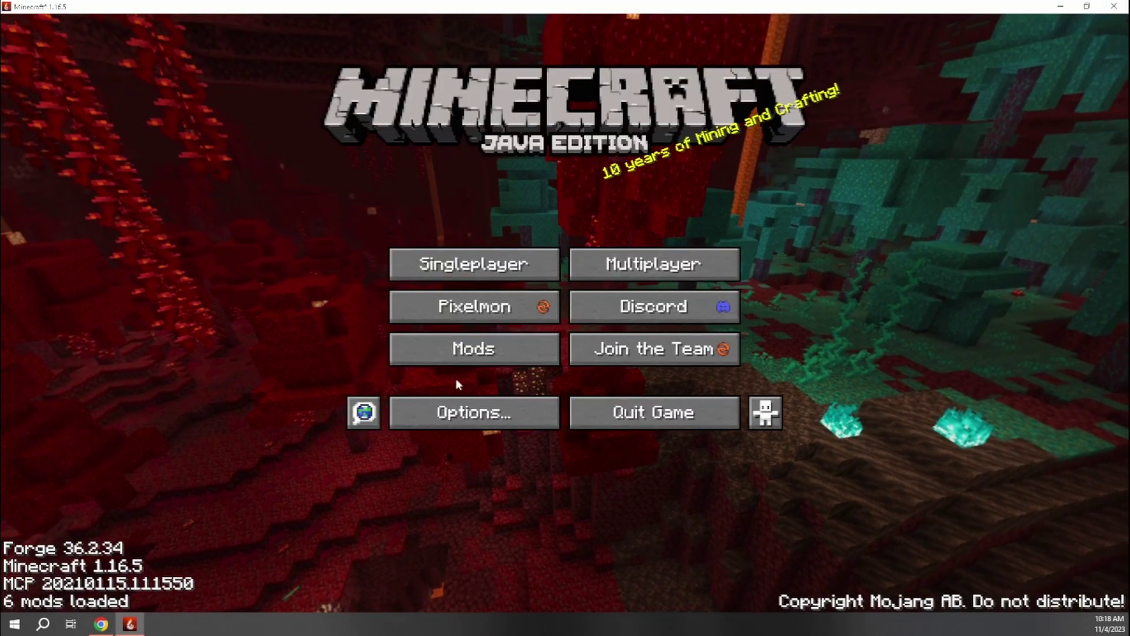